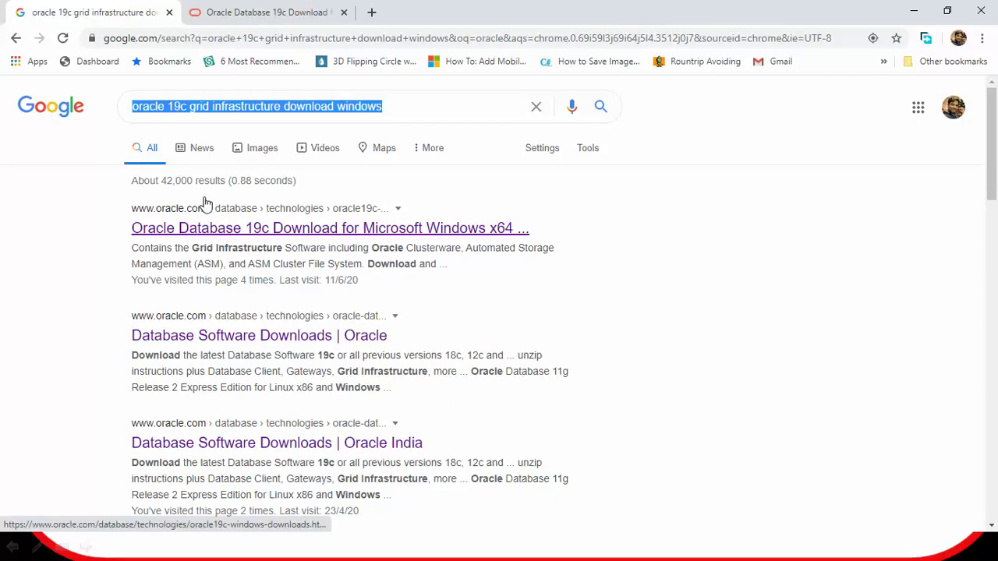
Open Oracle's Database 19c Windows x64 downloads page and scroll to WINDOWS.X64_193000_grid_home.zip.
{"action": "left_click", "coordinate": [204, 229]}
{"action": "scroll", "coordinate": [218, 334], "scroll_direction": "down", "scroll_amount": 15}
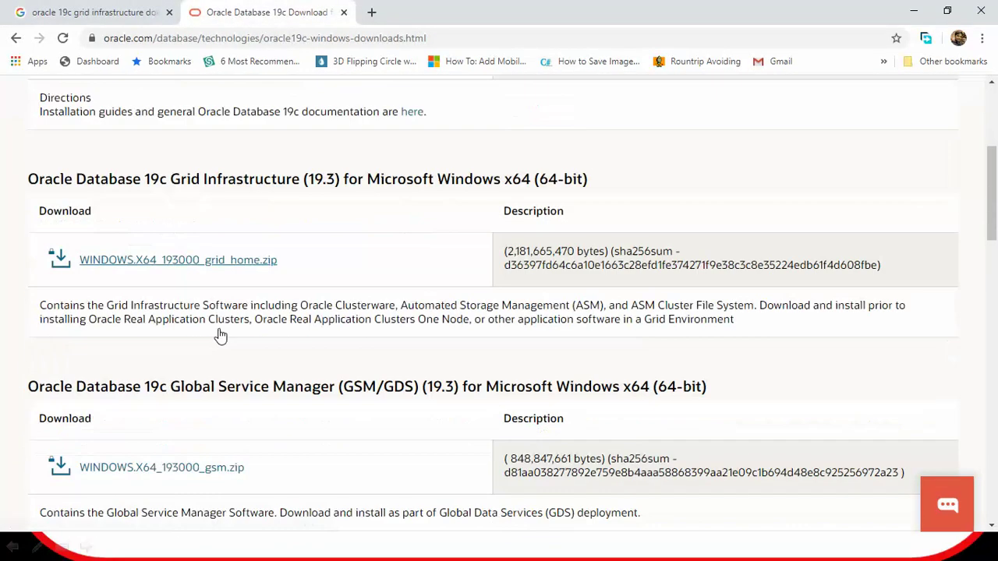
{"action": "scroll", "coordinate": [234, 335], "scroll_direction": "up", "scroll_amount": 15}
{"action": "left_click", "coordinate": [441, 36]}
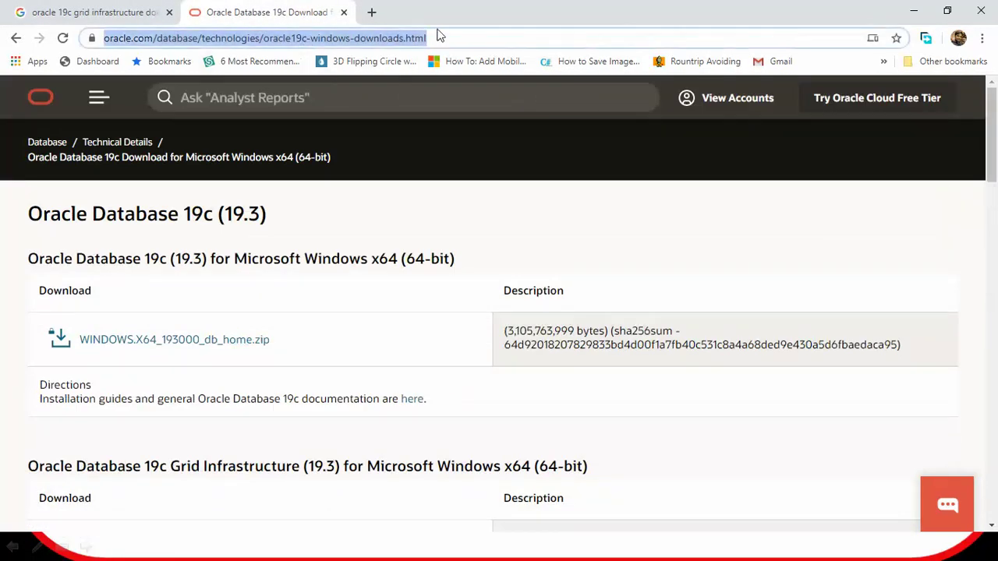
{"action": "left_click", "coordinate": [354, 347]}
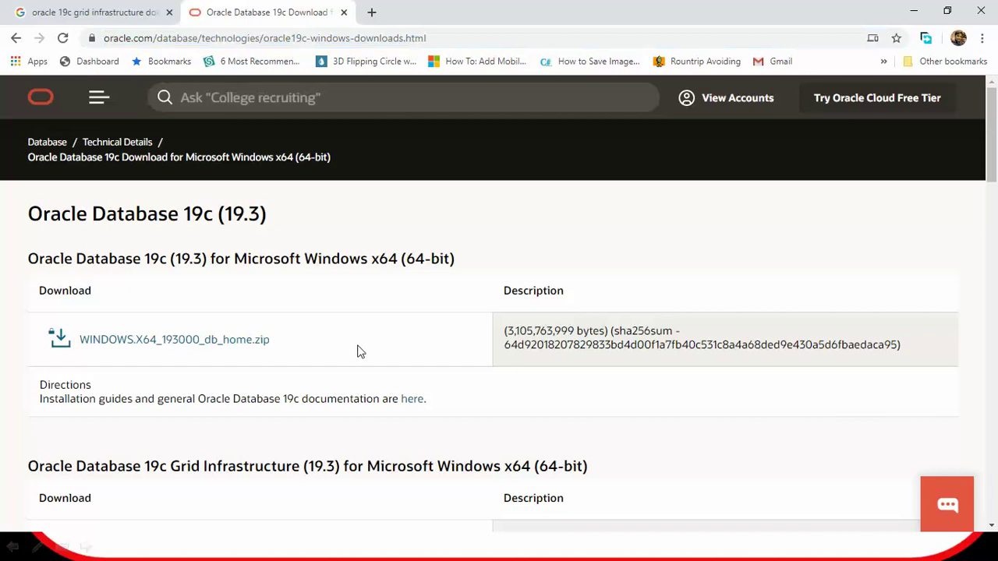
{"action": "scroll", "coordinate": [356, 350], "scroll_direction": "down", "scroll_amount": 2}
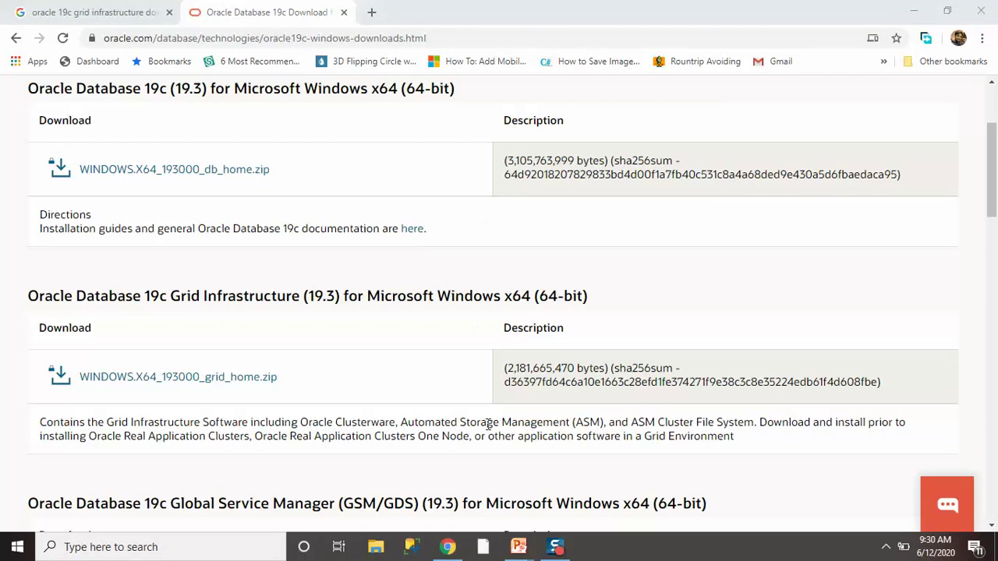
Browse to D:\softwares\oracle_software\windows in a maximized File Explorer window.
{"action": "key", "text": "super+e"}
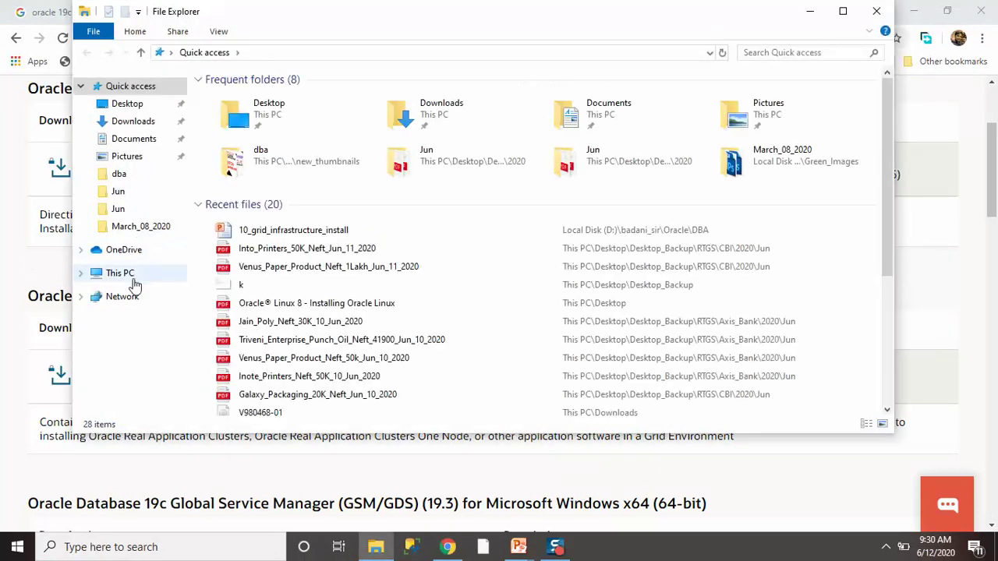
{"action": "left_click", "coordinate": [148, 275]}
{"action": "double_click", "coordinate": [514, 237]}
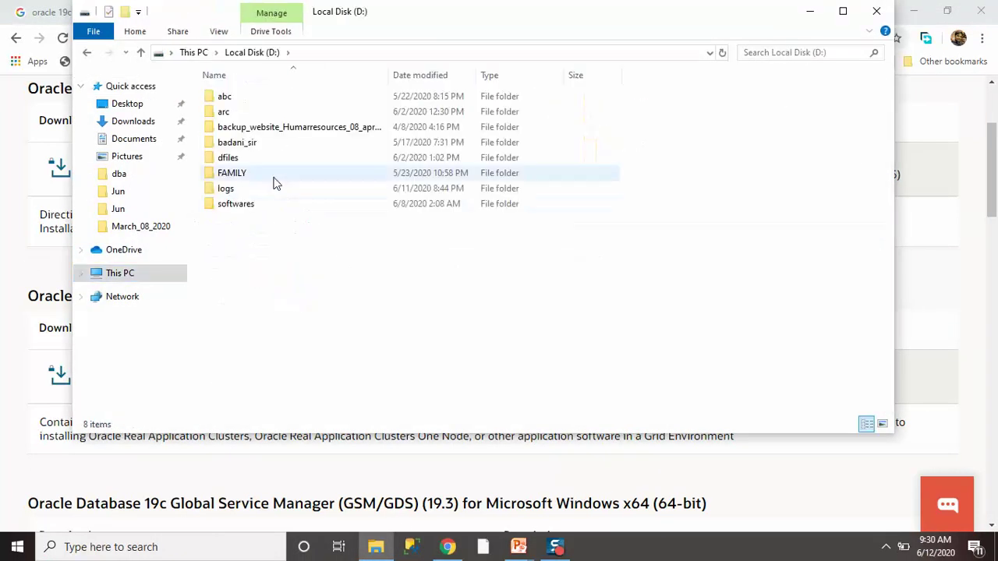
{"action": "double_click", "coordinate": [224, 204]}
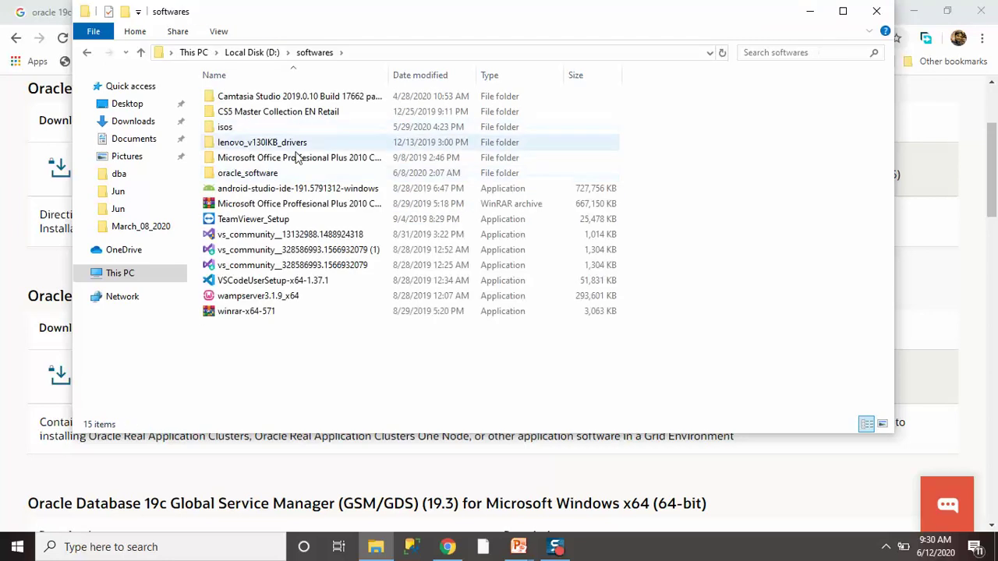
{"action": "double_click", "coordinate": [270, 167]}
{"action": "double_click", "coordinate": [248, 99]}
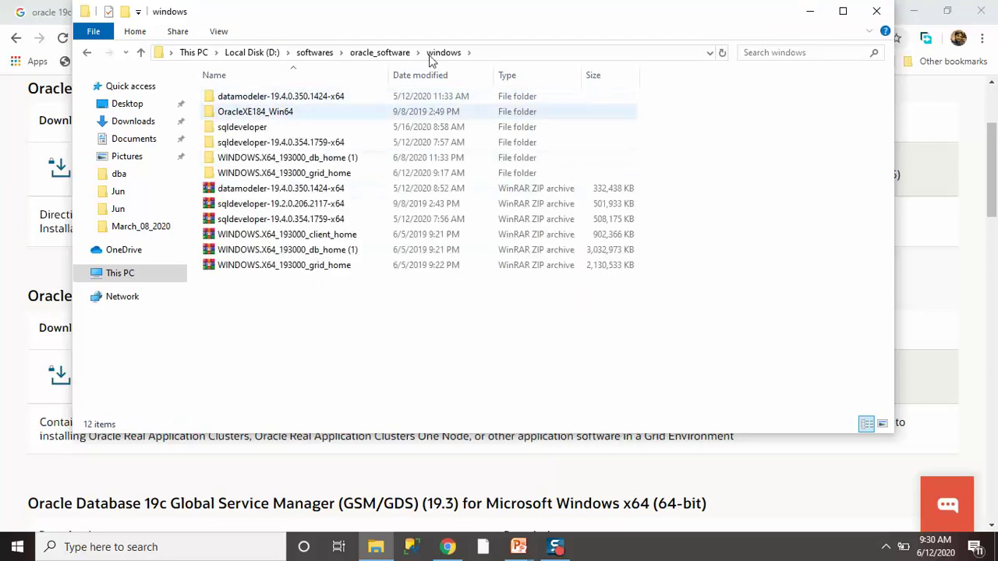
{"action": "left_click", "coordinate": [847, 11]}
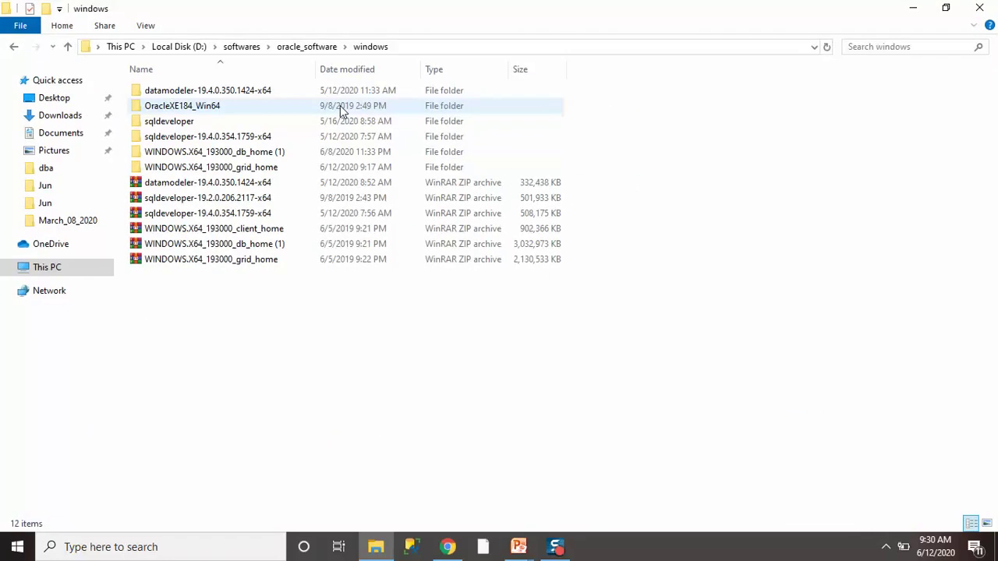
Open WINDOWS.X64_193000_grid_home\bin and jump to asmtool by typing asmt.
{"action": "left_click", "coordinate": [335, 166]}
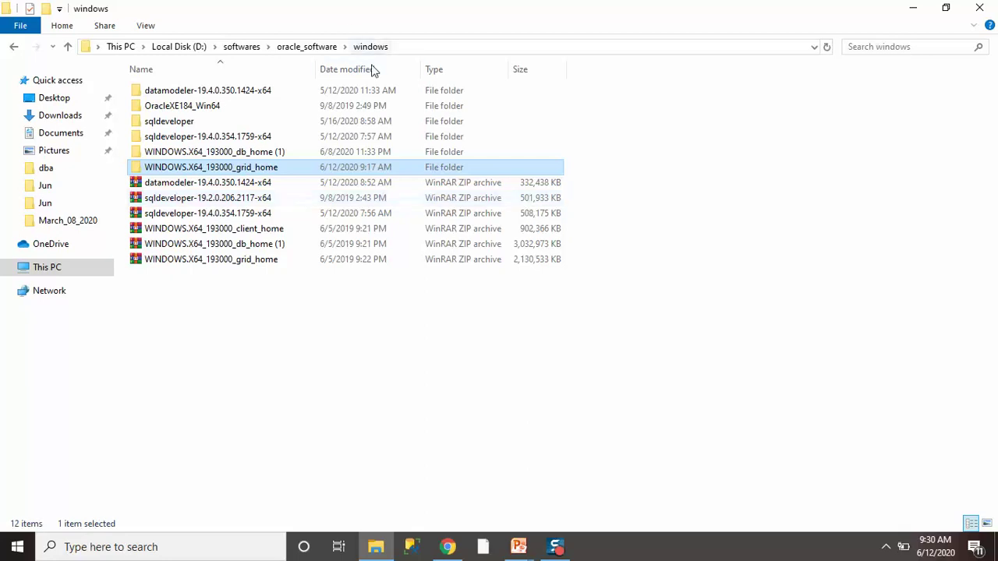
{"action": "double_click", "coordinate": [245, 166]}
{"action": "scroll", "coordinate": [211, 406], "scroll_direction": "down", "scroll_amount": 14}
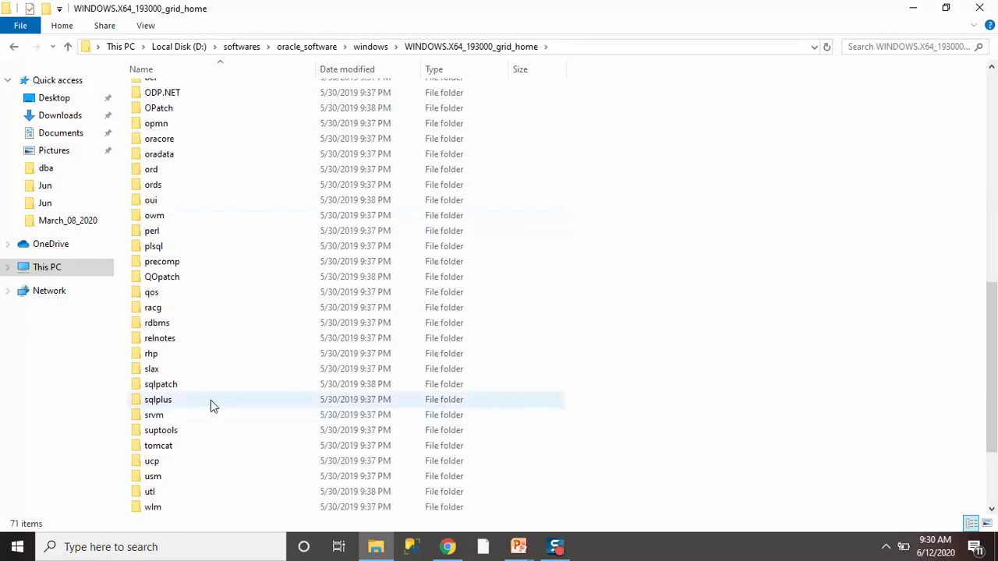
{"action": "left_click", "coordinate": [251, 486]}
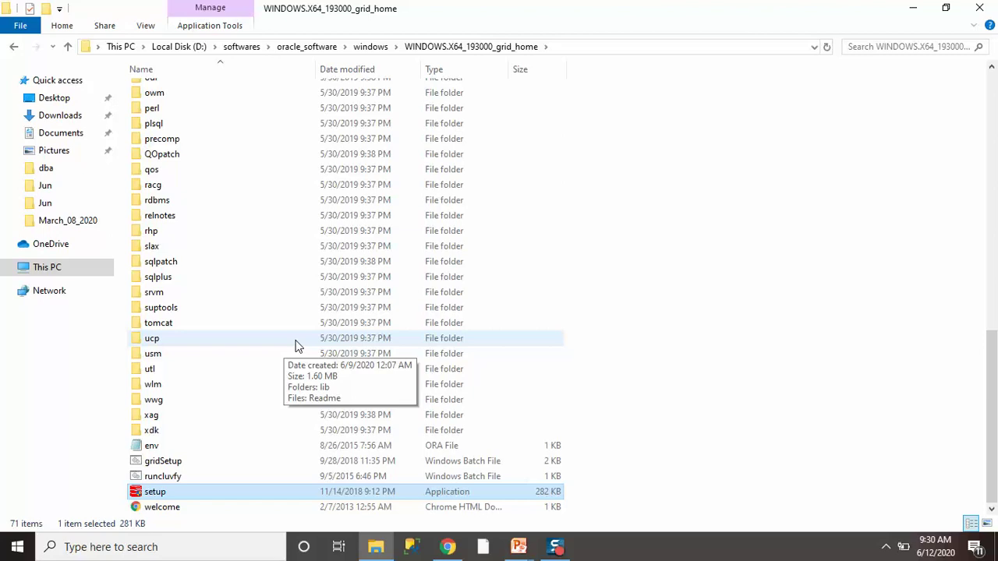
{"action": "key", "text": "Home"}
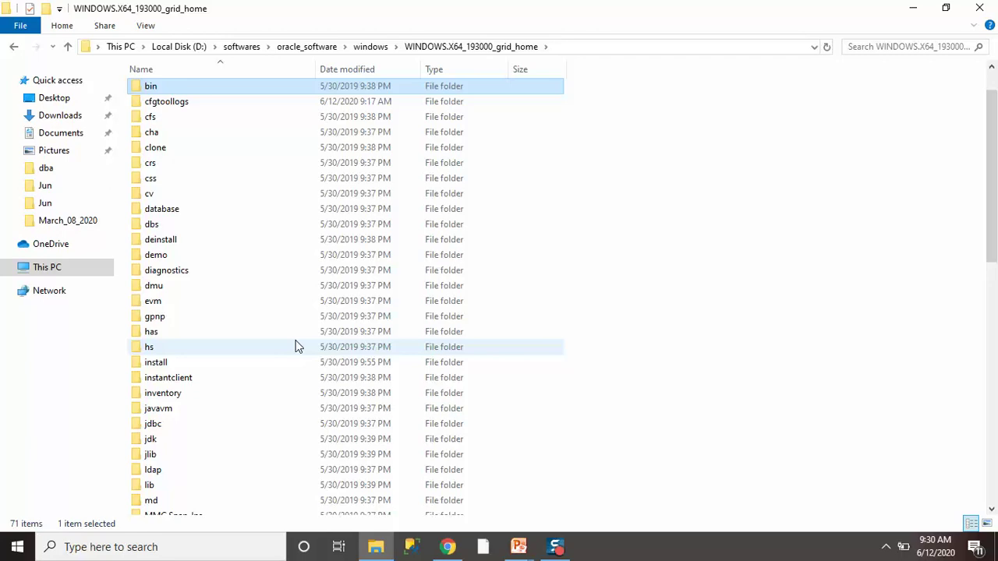
{"action": "key", "text": "Return"}
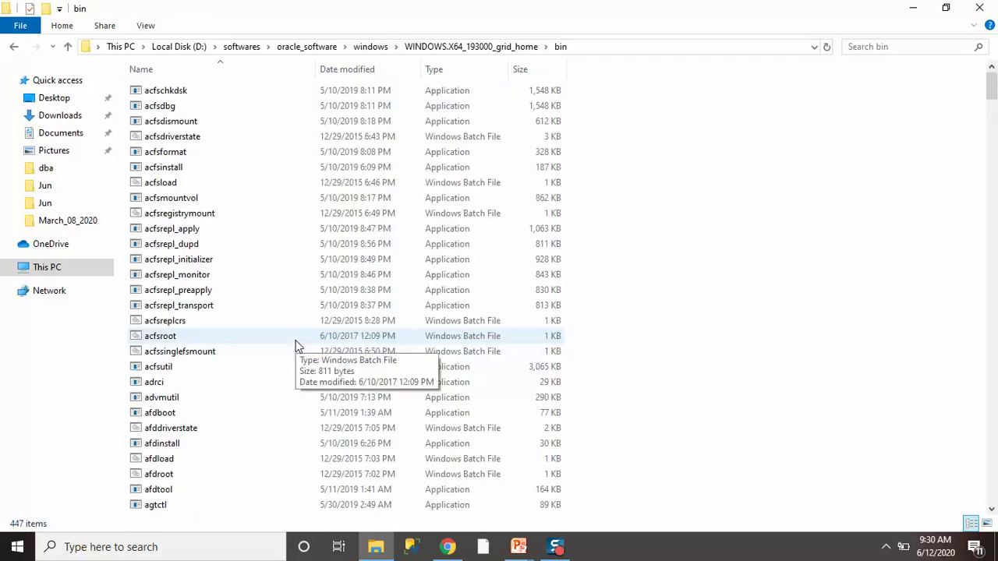
{"action": "type", "text": "asmt"}
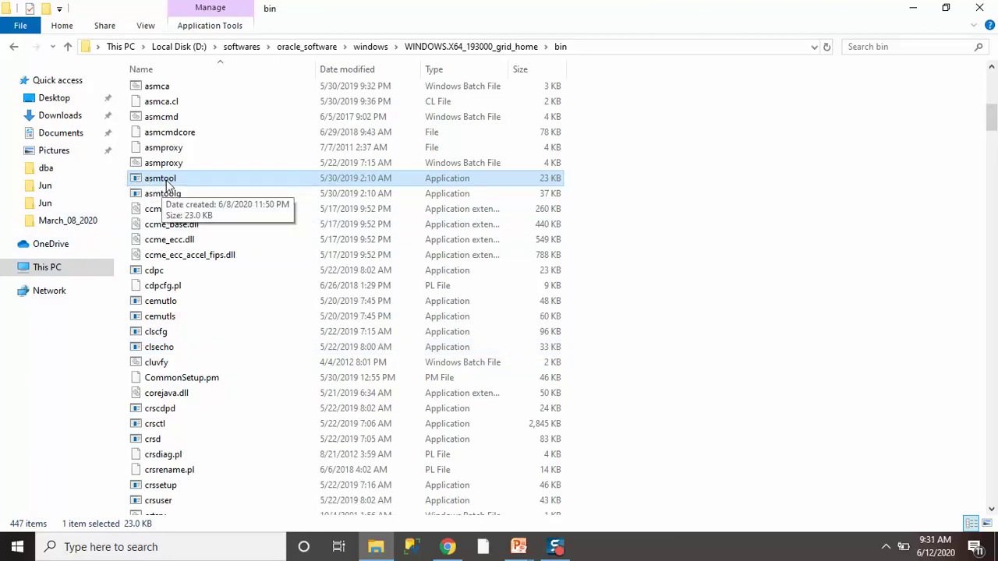
Open Computer Management from This PC and show Disk Management full screen.
{"action": "left_click", "coordinate": [911, 8]}
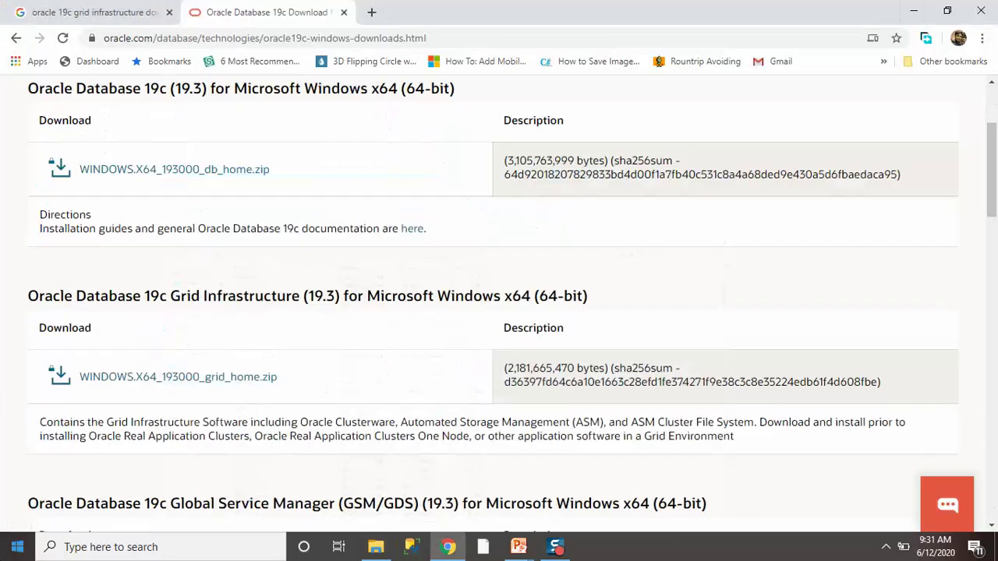
{"action": "left_click", "coordinate": [17, 546]}
{"action": "left_click", "coordinate": [376, 546]}
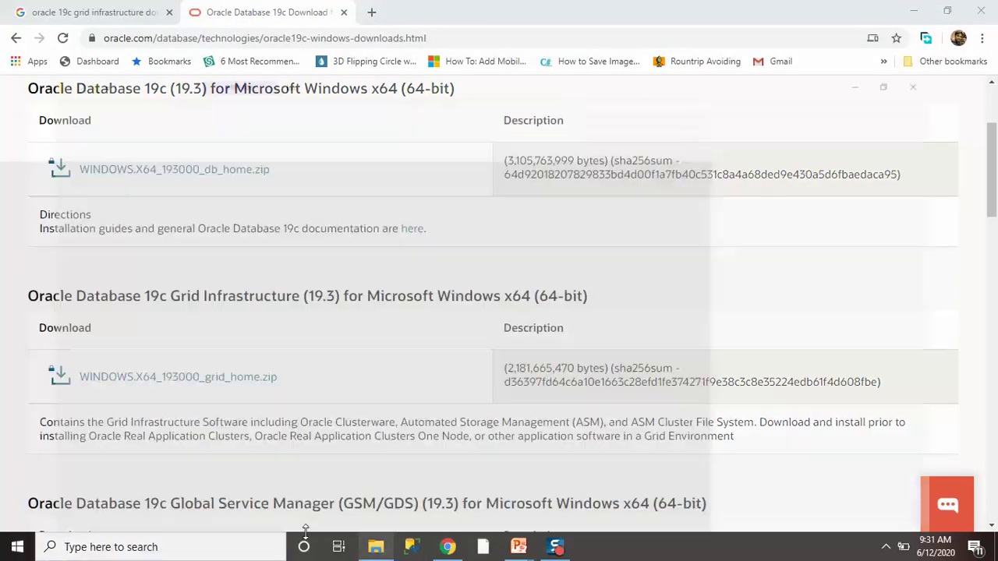
{"action": "right_click", "coordinate": [45, 269]}
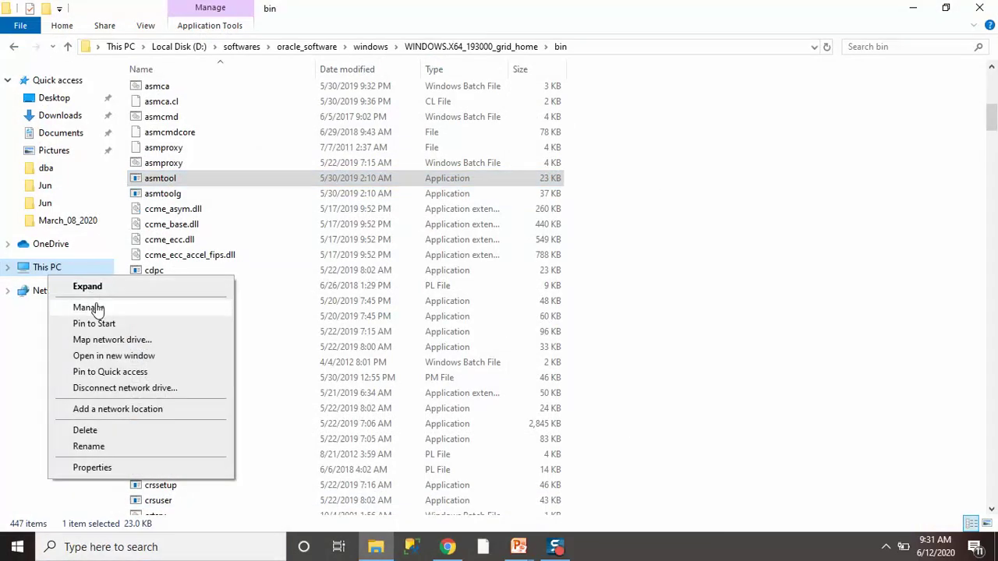
{"action": "left_click", "coordinate": [88, 308]}
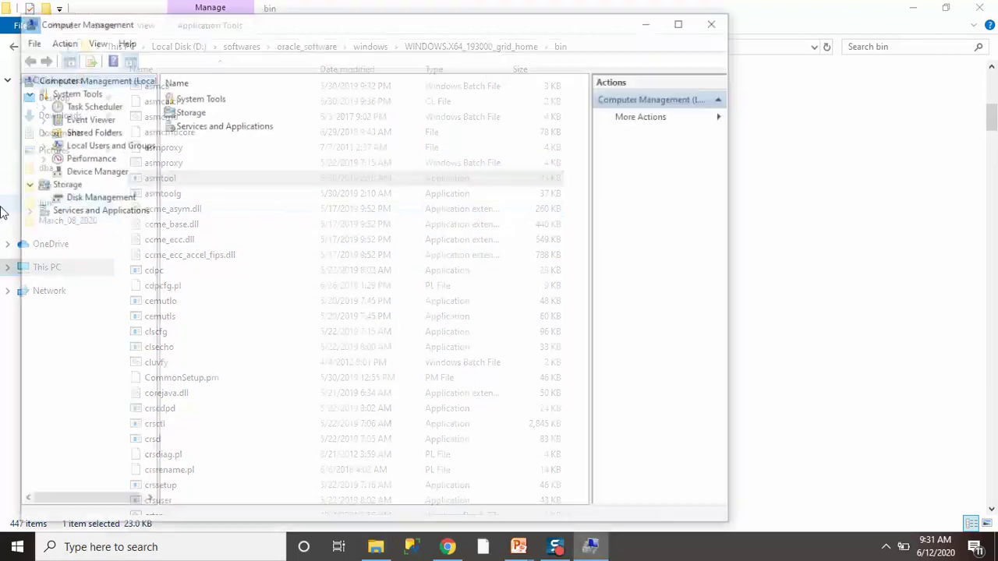
{"action": "left_click", "coordinate": [102, 196]}
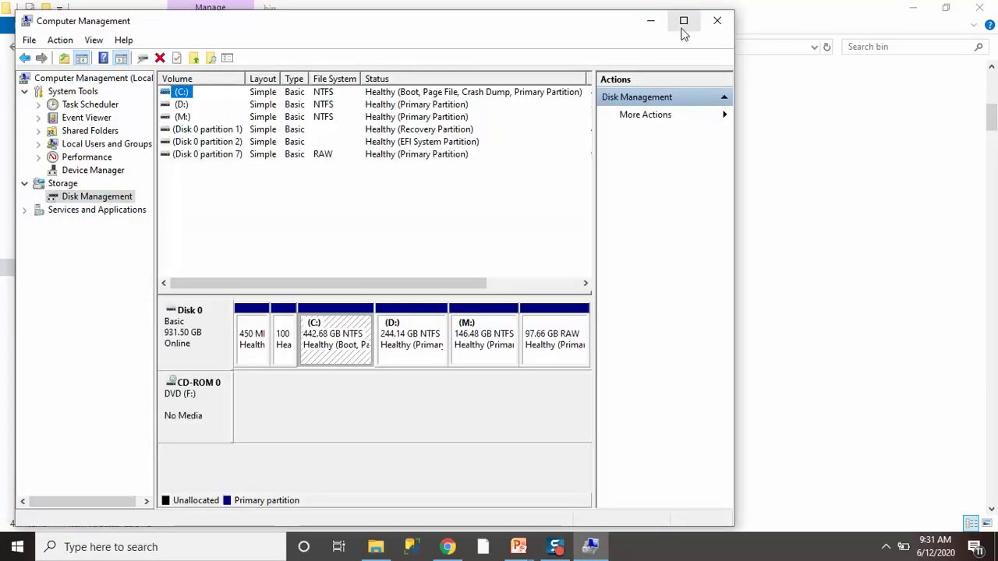
{"action": "left_click", "coordinate": [682, 21]}
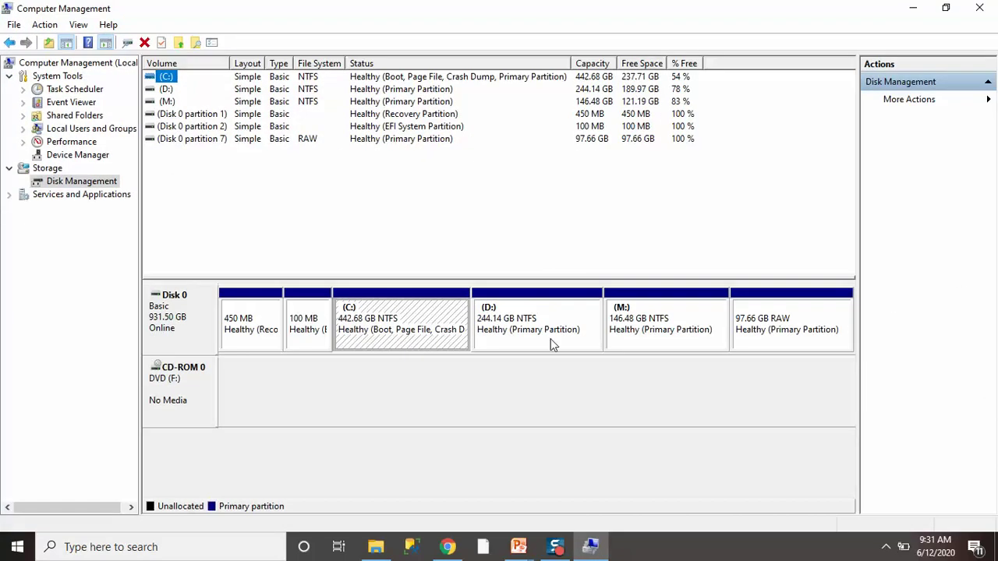
Inspect Disk 0's C:, D: and M: partitions, then select the 97.66 GB RAW partition.
{"action": "left_click", "coordinate": [511, 325]}
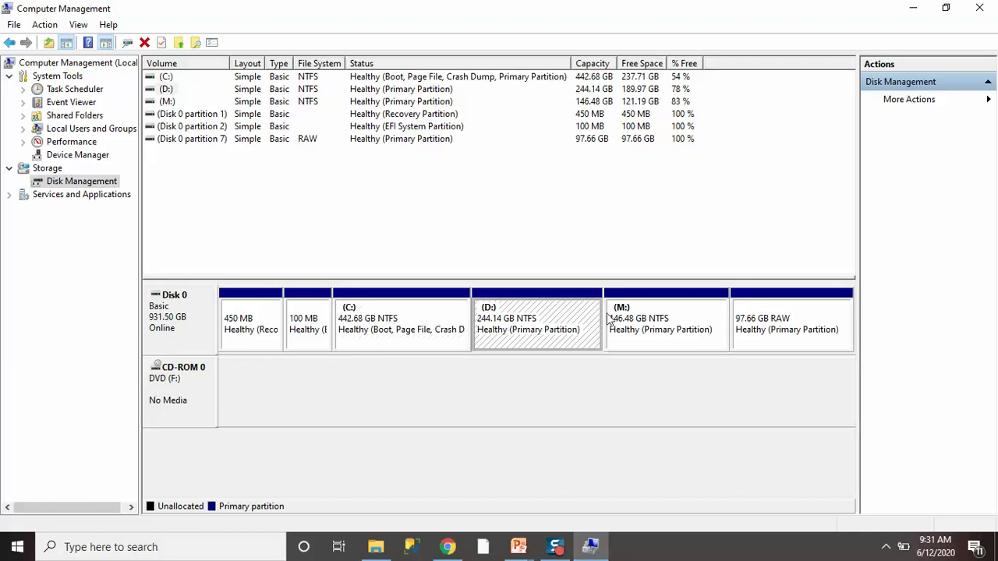
{"action": "left_click", "coordinate": [611, 321]}
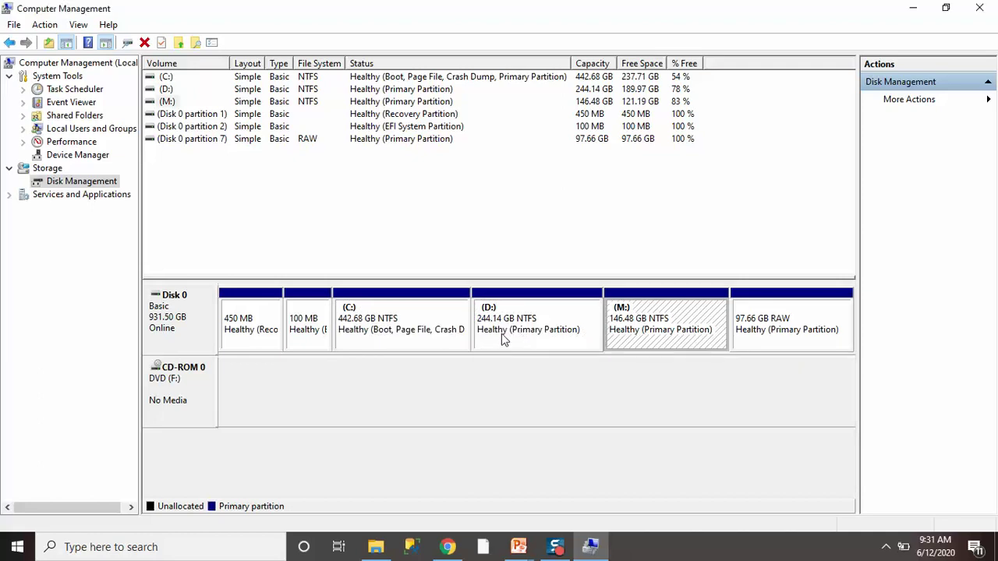
{"action": "left_click", "coordinate": [367, 334]}
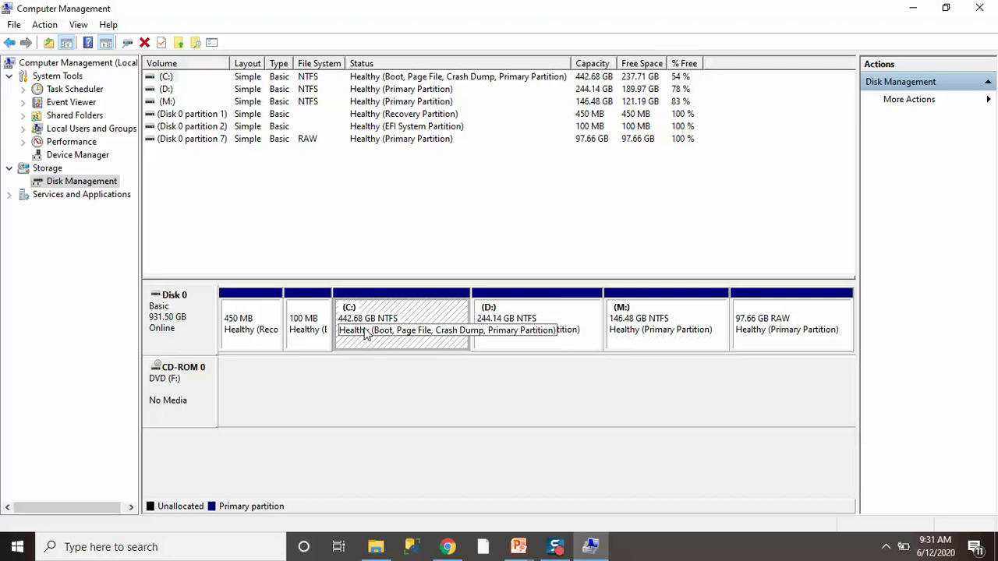
{"action": "left_click", "coordinate": [526, 336]}
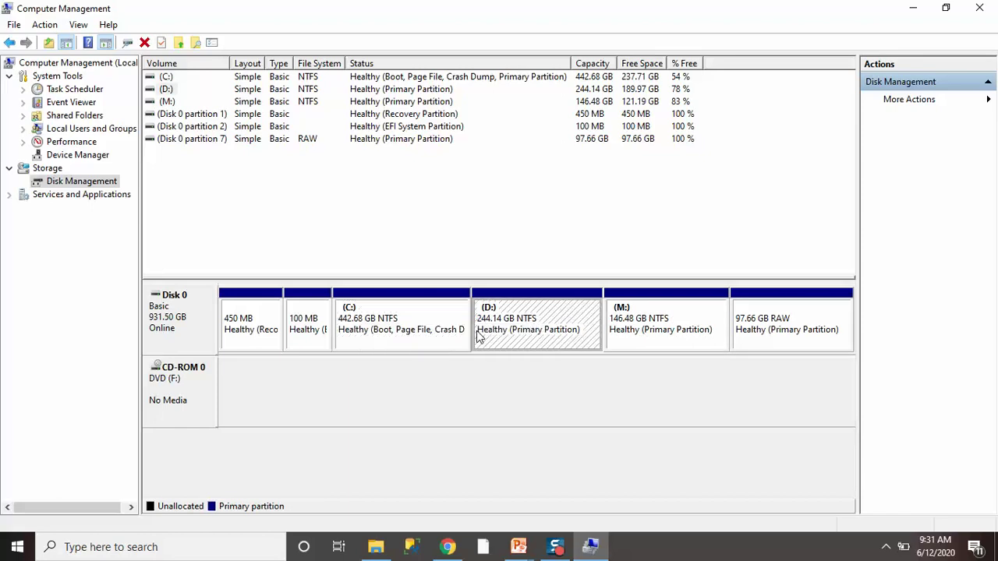
{"action": "left_click", "coordinate": [404, 337]}
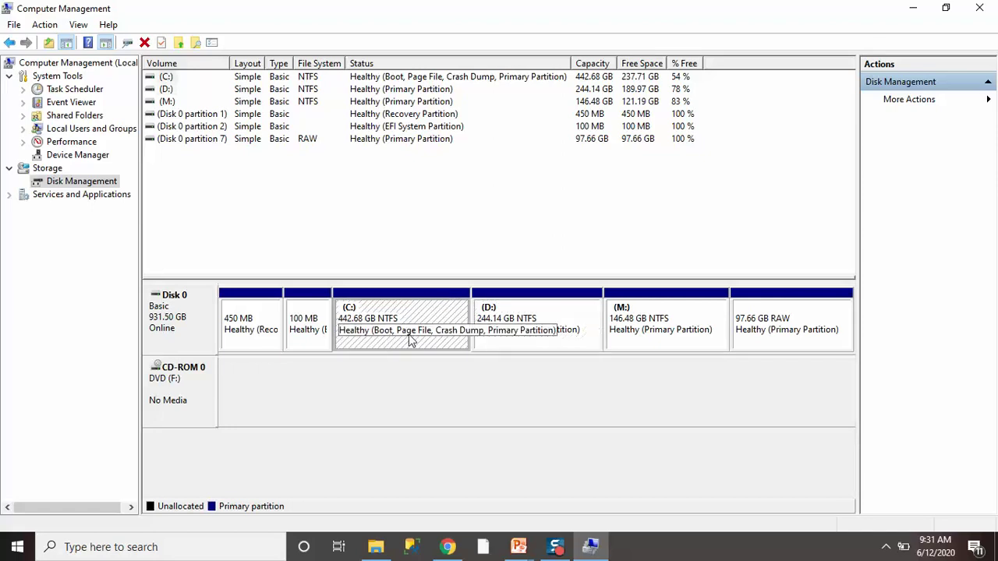
{"action": "left_click", "coordinate": [782, 326]}
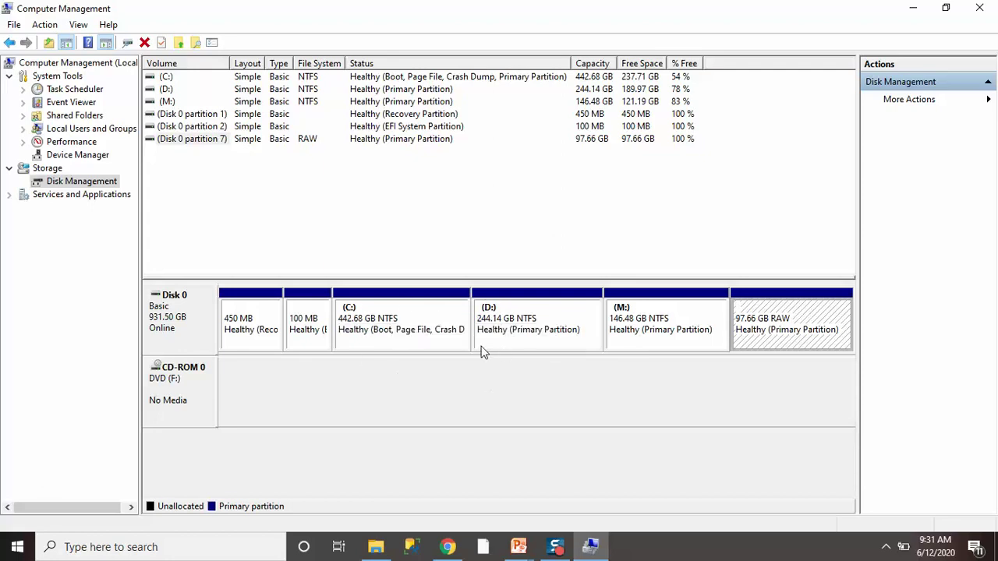
{"action": "right_click", "coordinate": [375, 321]}
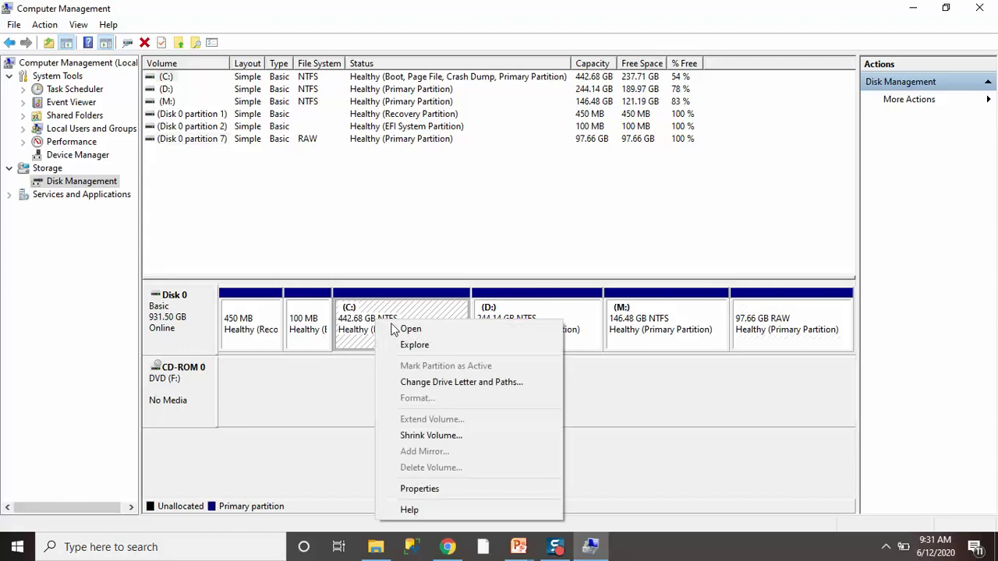
{"action": "left_click", "coordinate": [427, 435]}
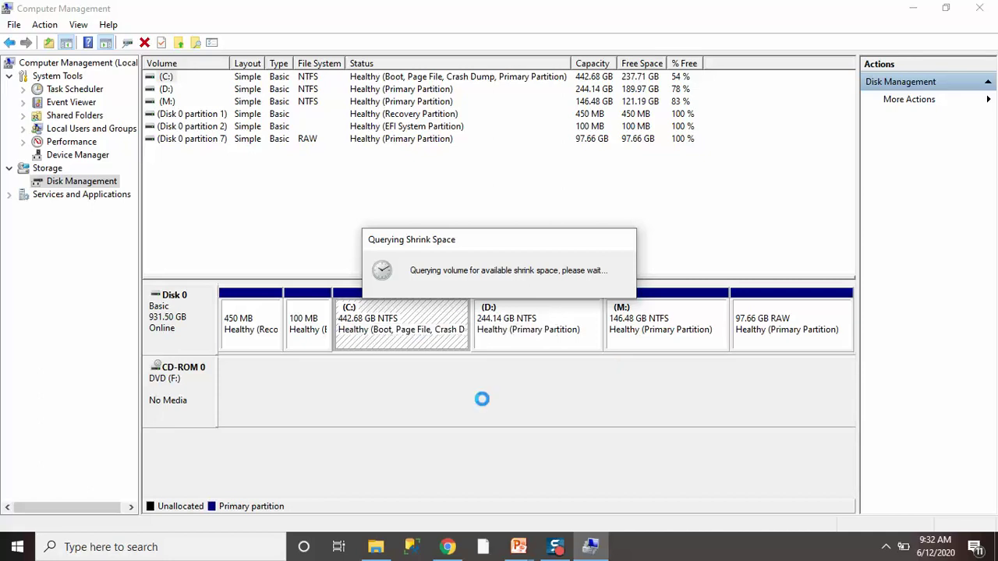
{"action": "left_click", "coordinate": [592, 549]}
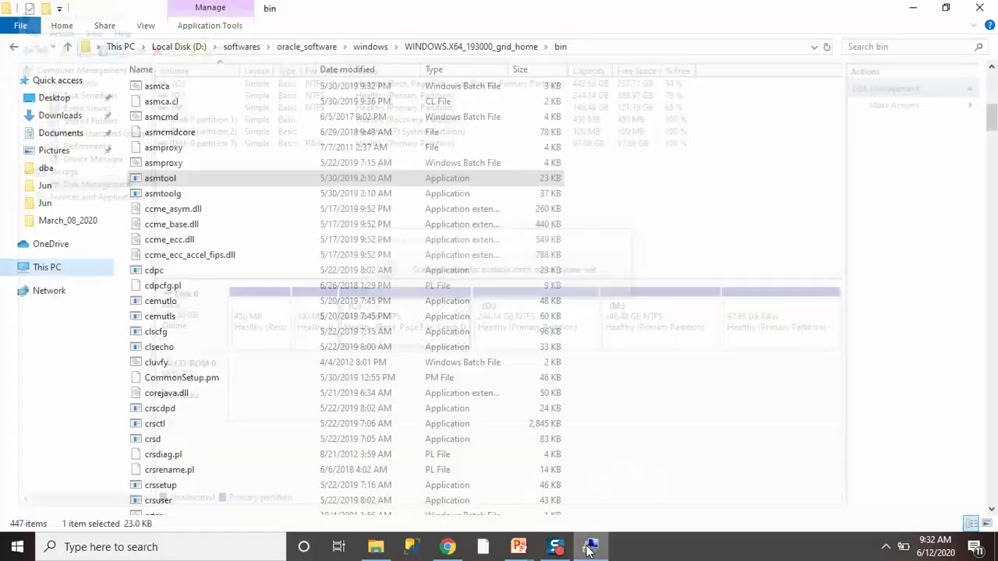
{"action": "left_click", "coordinate": [590, 549]}
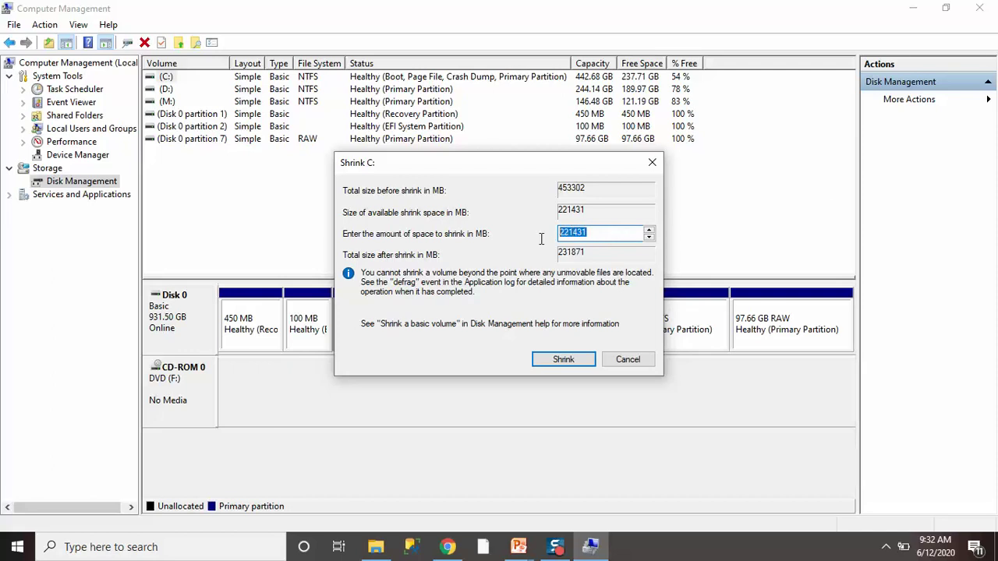
{"action": "type", "text": "100000"}
{"action": "left_click", "coordinate": [629, 360]}
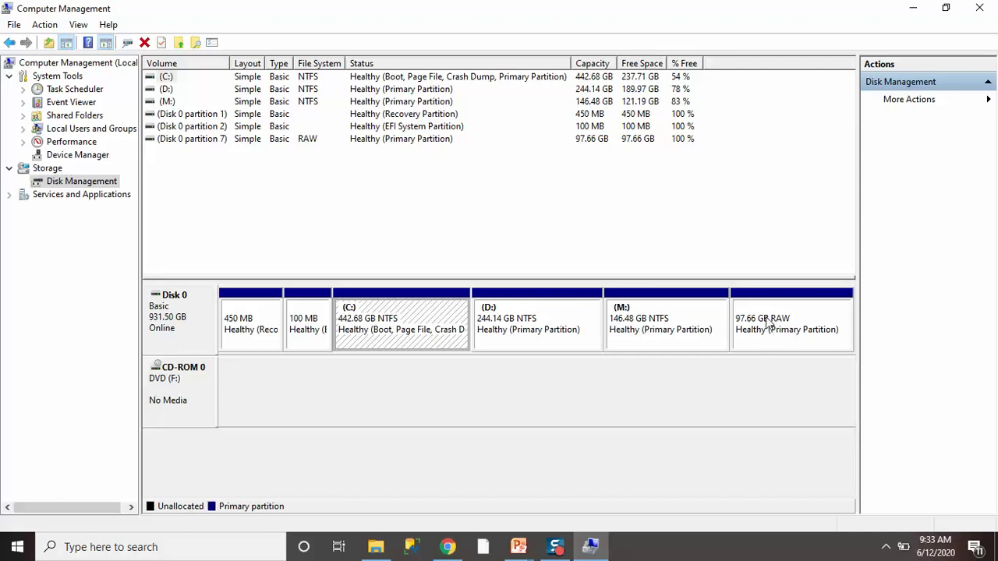
Cancel a Format of the 97.66 GB RAW partition and delete it, leaving unallocated space.
{"action": "right_click", "coordinate": [767, 322]}
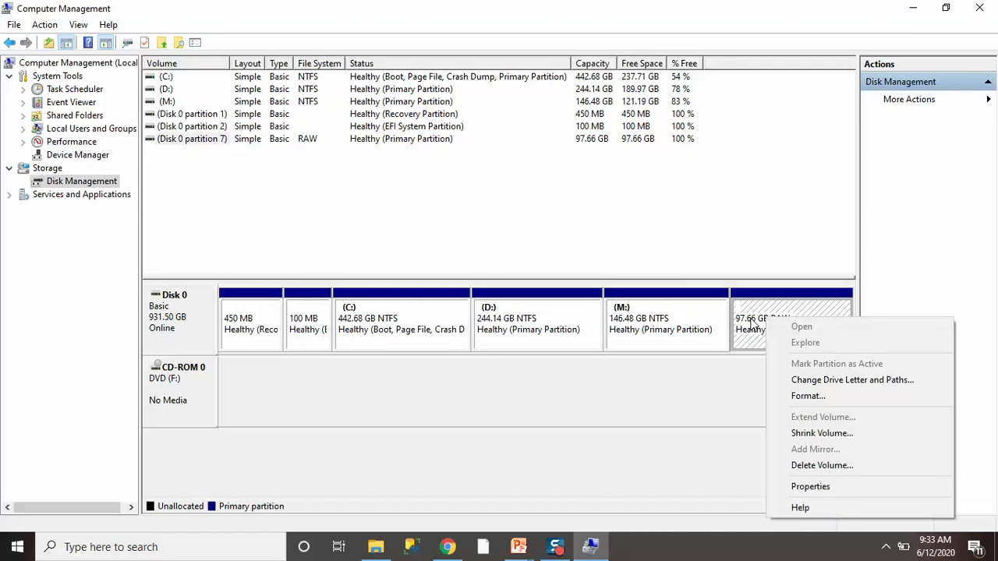
{"action": "right_click", "coordinate": [749, 313]}
{"action": "right_click", "coordinate": [749, 308]}
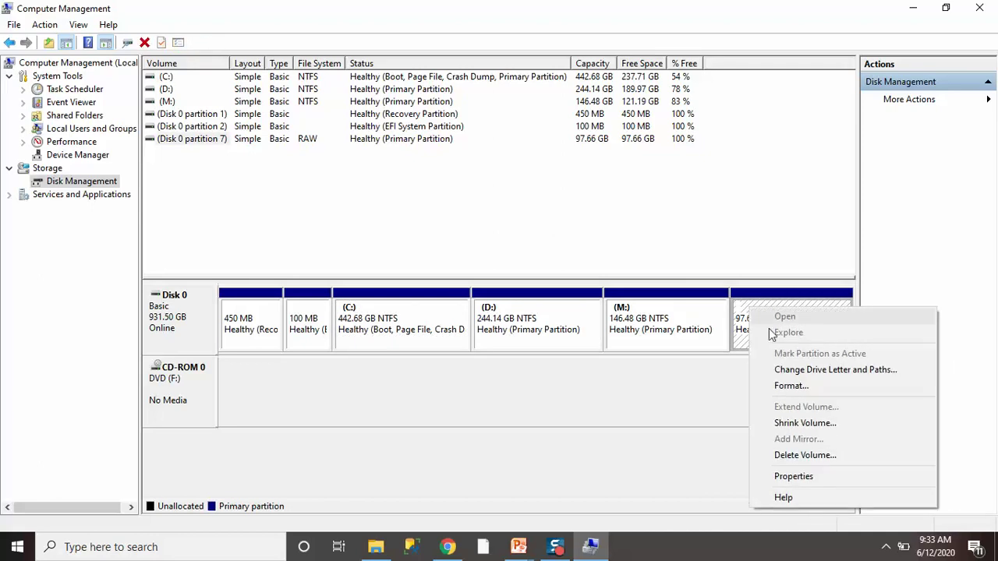
{"action": "left_click", "coordinate": [791, 386]}
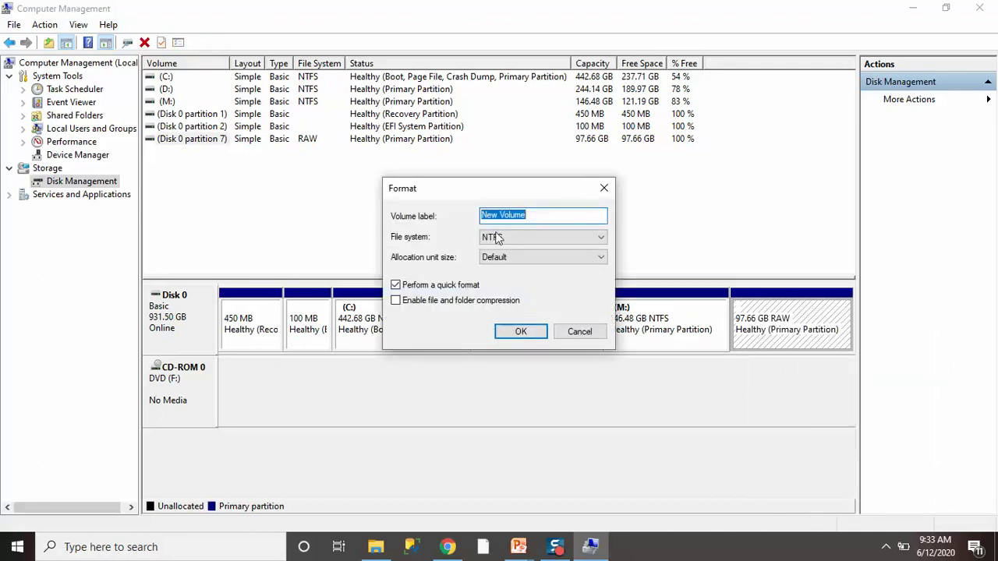
{"action": "left_click", "coordinate": [579, 331]}
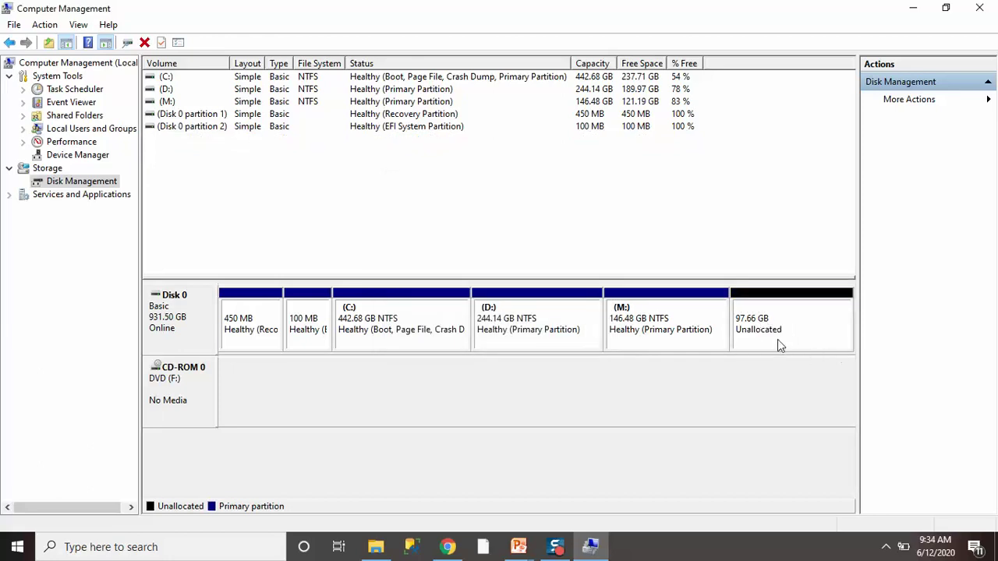
{"action": "right_click", "coordinate": [771, 331]}
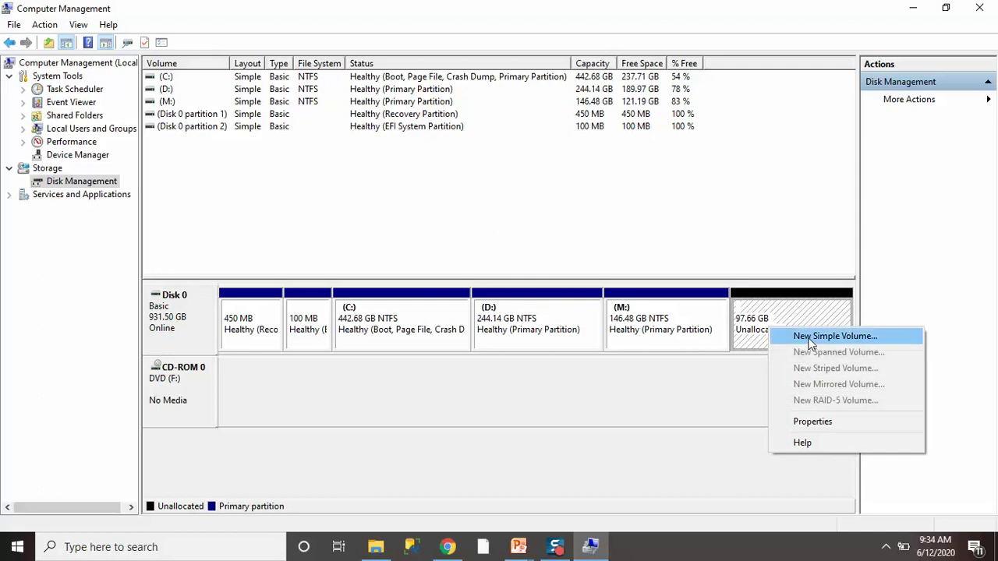
Create a 15000 MB simple volume with no drive letter and no formatting from the unallocated space.
{"action": "left_click", "coordinate": [748, 316]}
{"action": "right_click", "coordinate": [748, 310]}
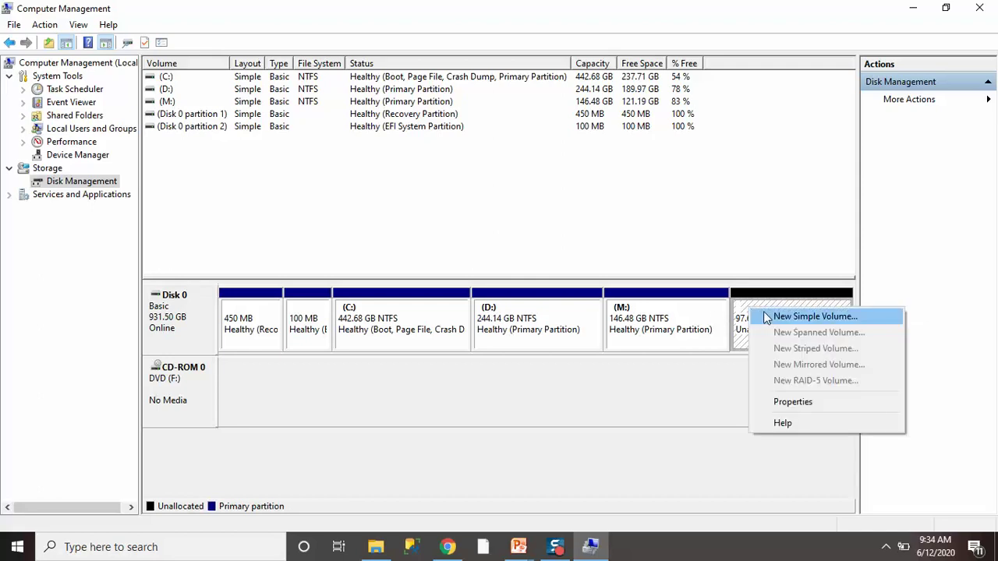
{"action": "left_click", "coordinate": [763, 314]}
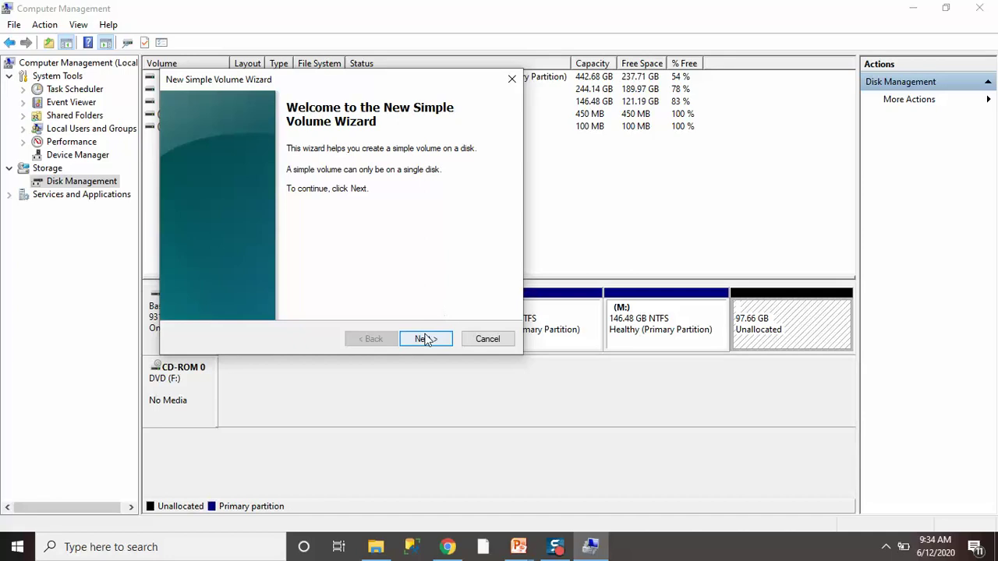
{"action": "left_click", "coordinate": [423, 339]}
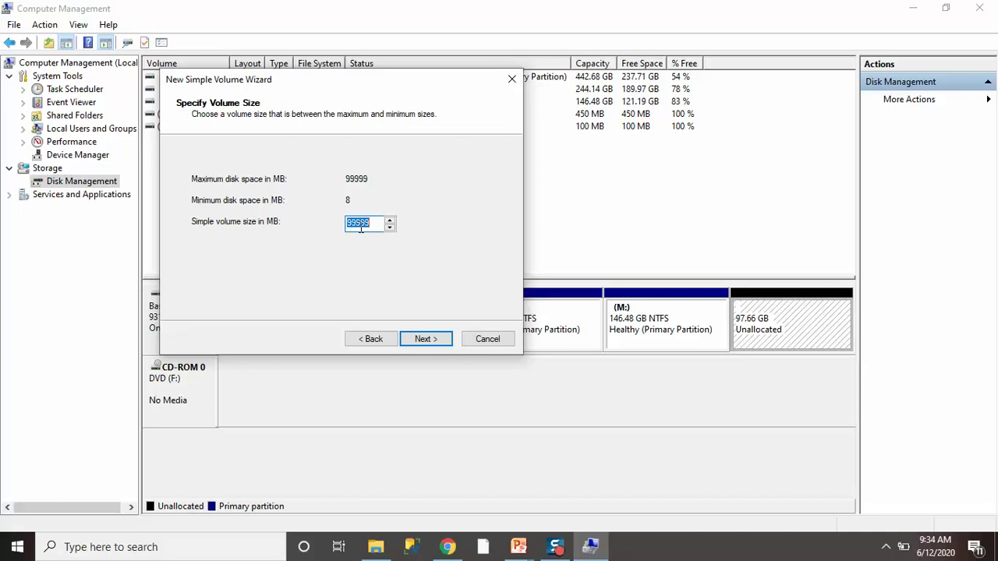
{"action": "type", "text": "15000"}
{"action": "left_click", "coordinate": [421, 341]}
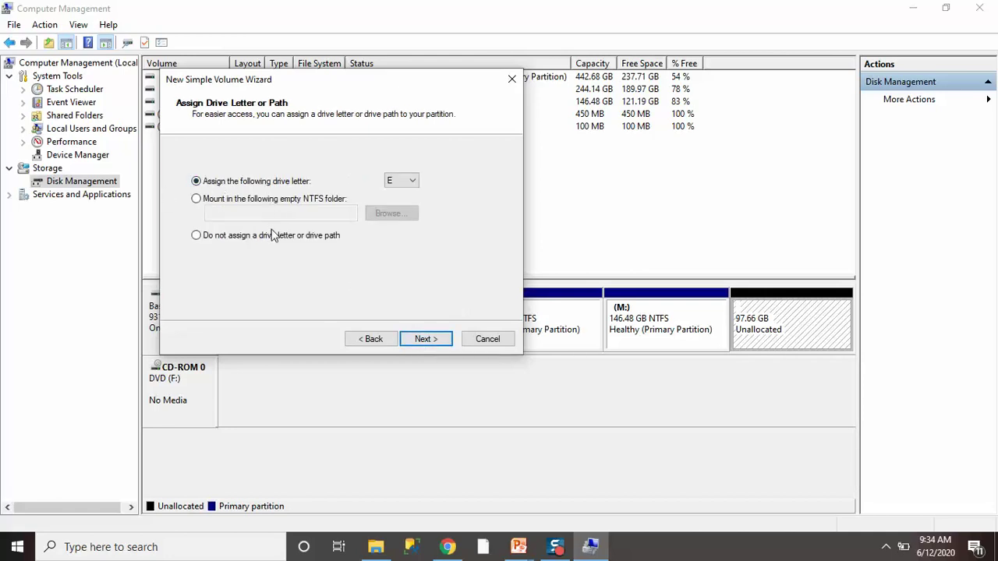
{"action": "left_click", "coordinate": [245, 235]}
{"action": "left_click", "coordinate": [420, 338]}
{"action": "left_click", "coordinate": [260, 178]}
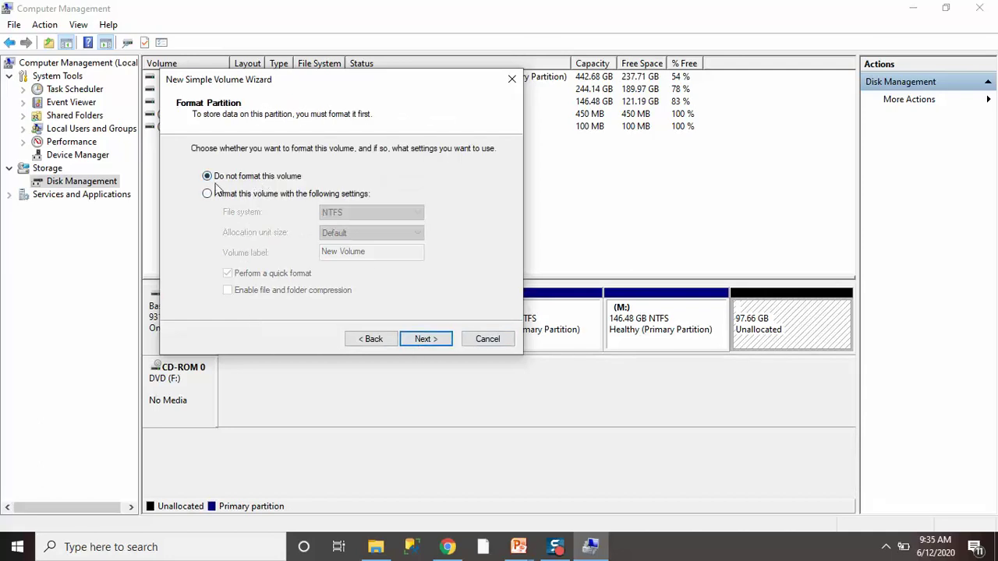
{"action": "left_click", "coordinate": [425, 342]}
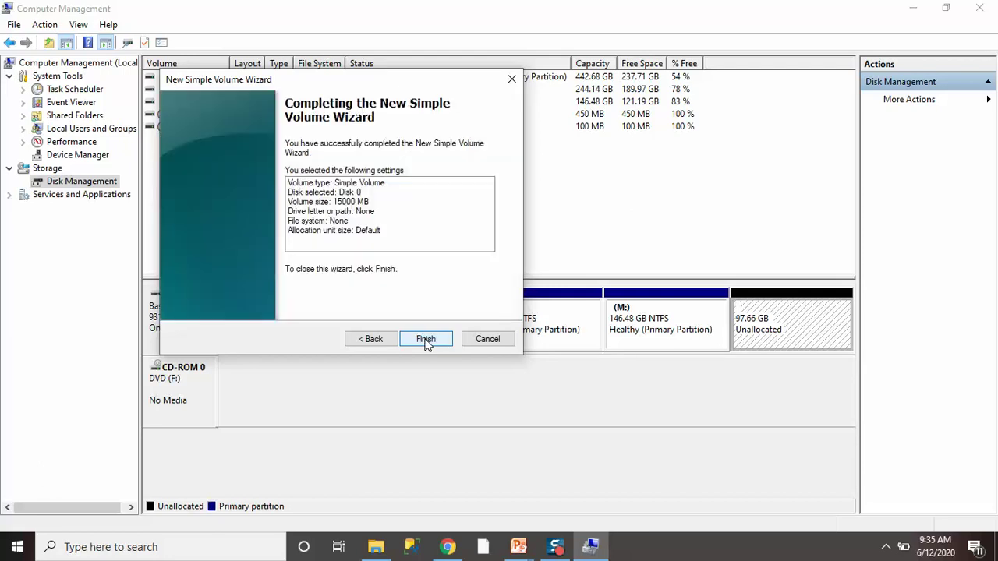
{"action": "left_click", "coordinate": [426, 338]}
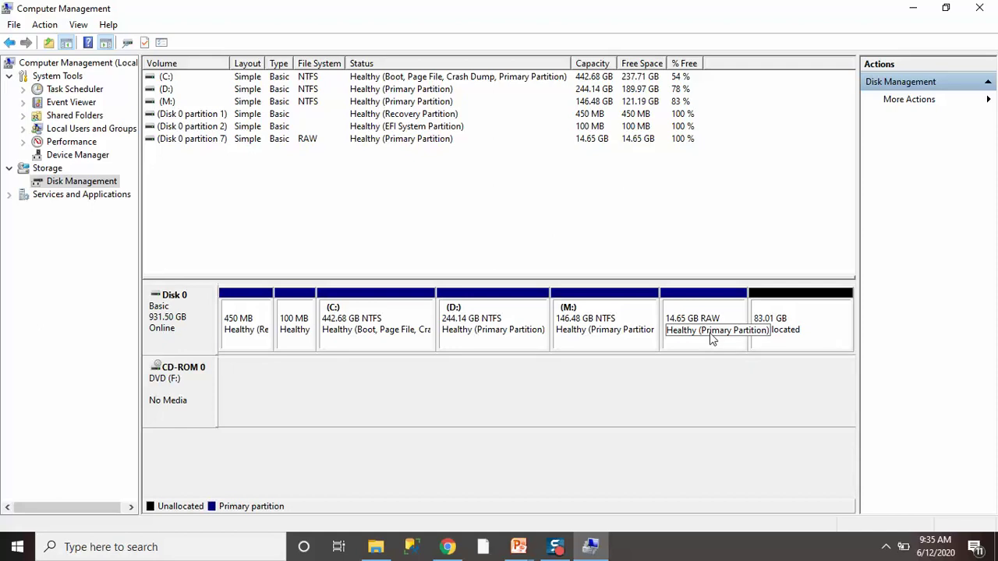
Add more unlettered, unformatted 15000 MB volumes until six 14.65 GB partitions exist.
{"action": "right_click", "coordinate": [777, 335]}
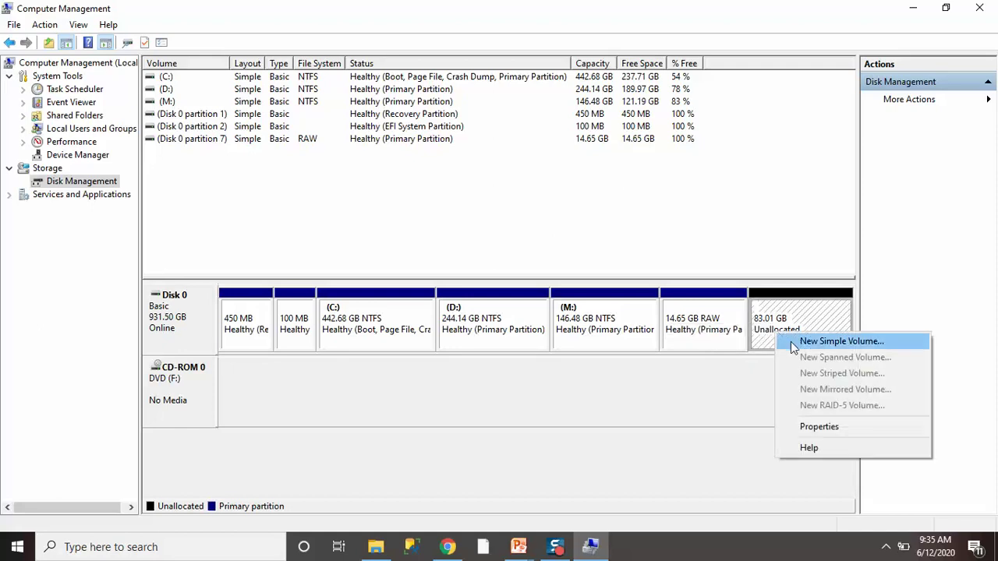
{"action": "left_click", "coordinate": [791, 342]}
{"action": "left_click", "coordinate": [421, 339]}
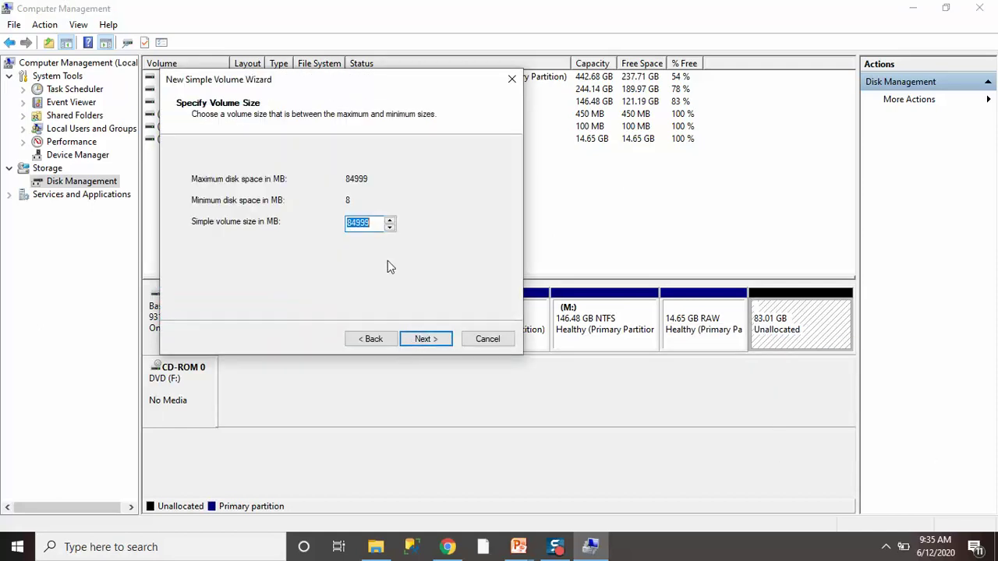
{"action": "type", "text": "15000"}
{"action": "left_click", "coordinate": [449, 339]}
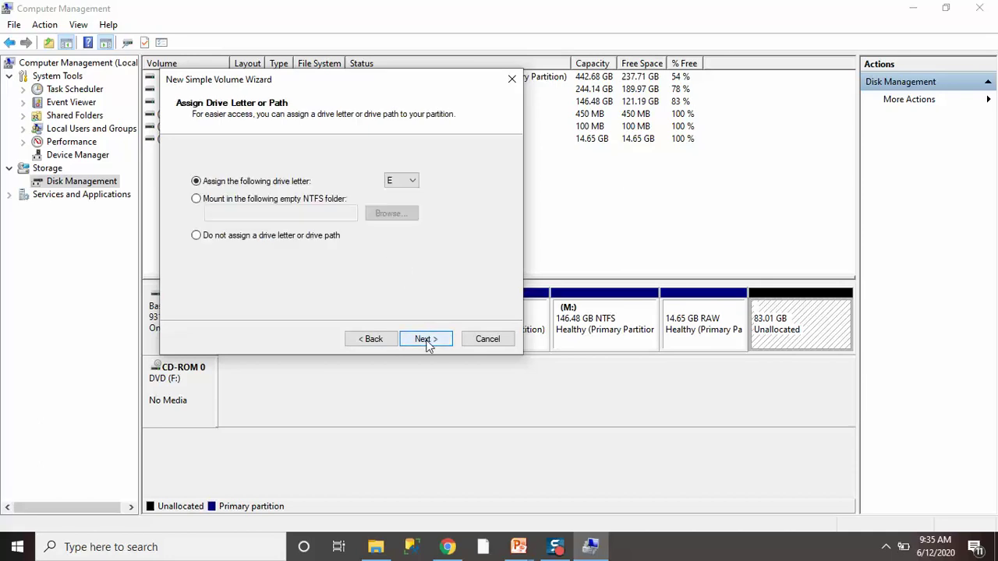
{"action": "left_click", "coordinate": [282, 238]}
{"action": "left_click", "coordinate": [416, 341]}
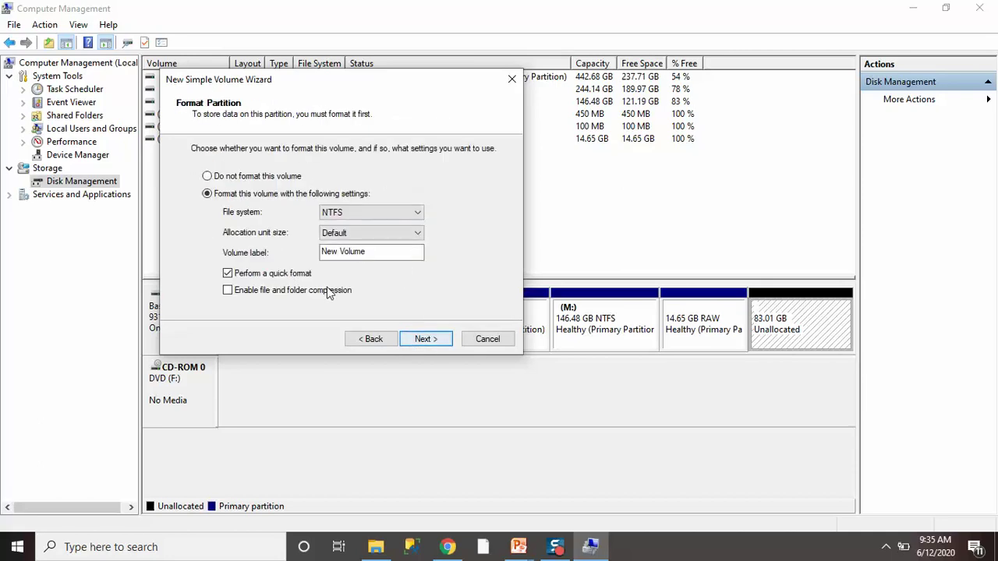
{"action": "left_click", "coordinate": [228, 179]}
{"action": "left_click", "coordinate": [425, 340]}
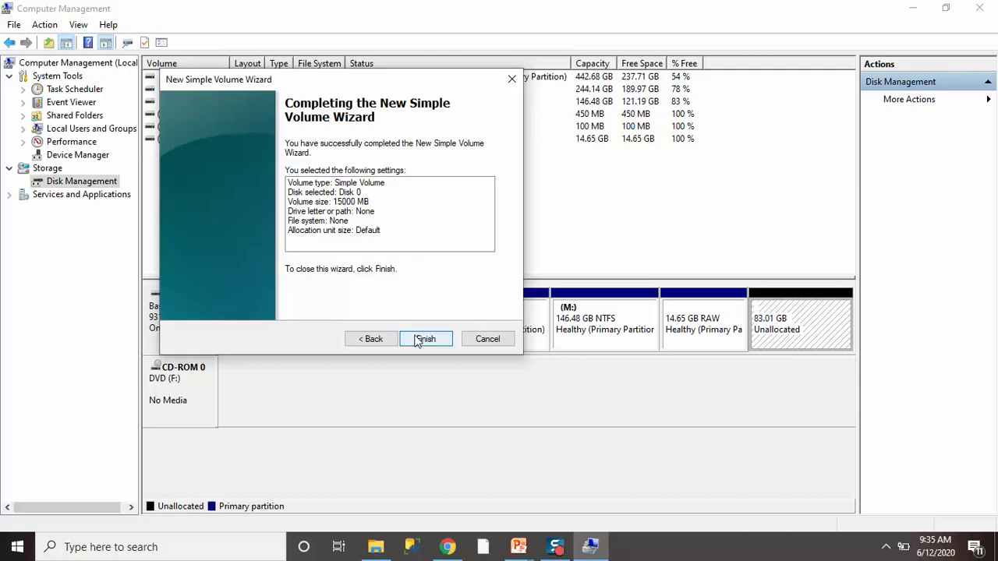
{"action": "left_click", "coordinate": [421, 339]}
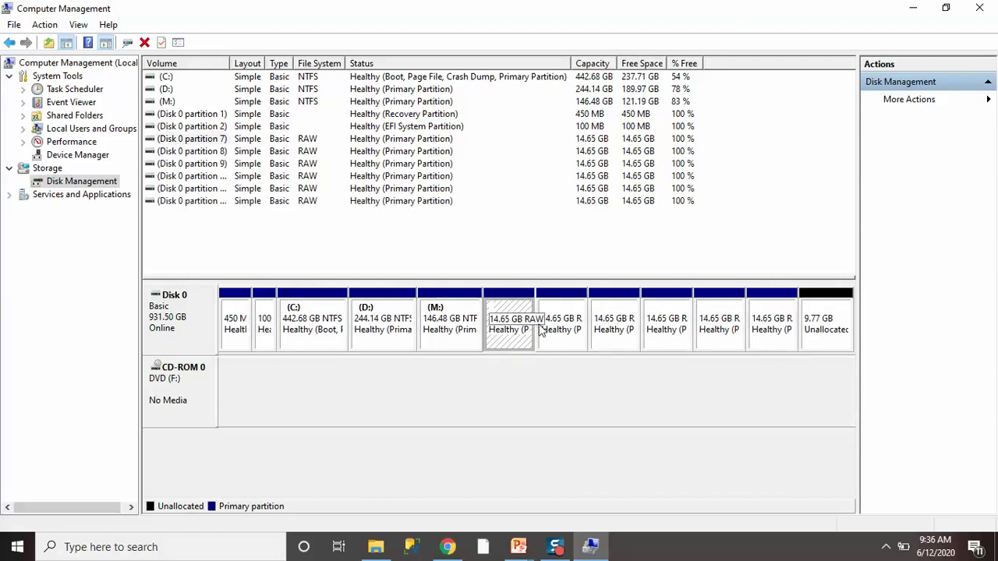
Check each new 14.65 GB partition and the 9.77 GB unallocated space, then close Computer Management.
{"action": "left_click", "coordinate": [608, 331]}
{"action": "left_click", "coordinate": [661, 333]}
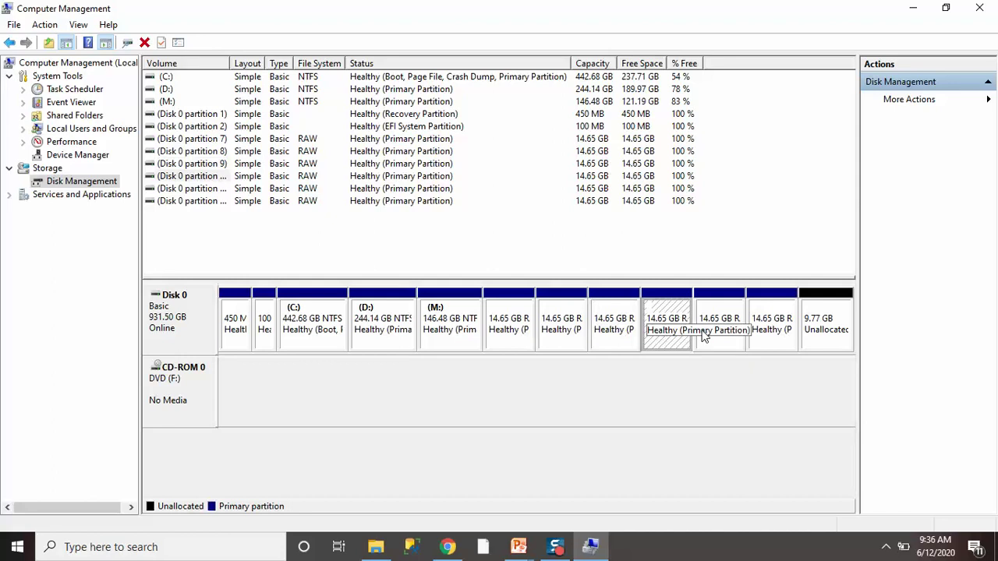
{"action": "left_click", "coordinate": [710, 333]}
{"action": "left_click", "coordinate": [779, 332]}
{"action": "left_click", "coordinate": [841, 331]}
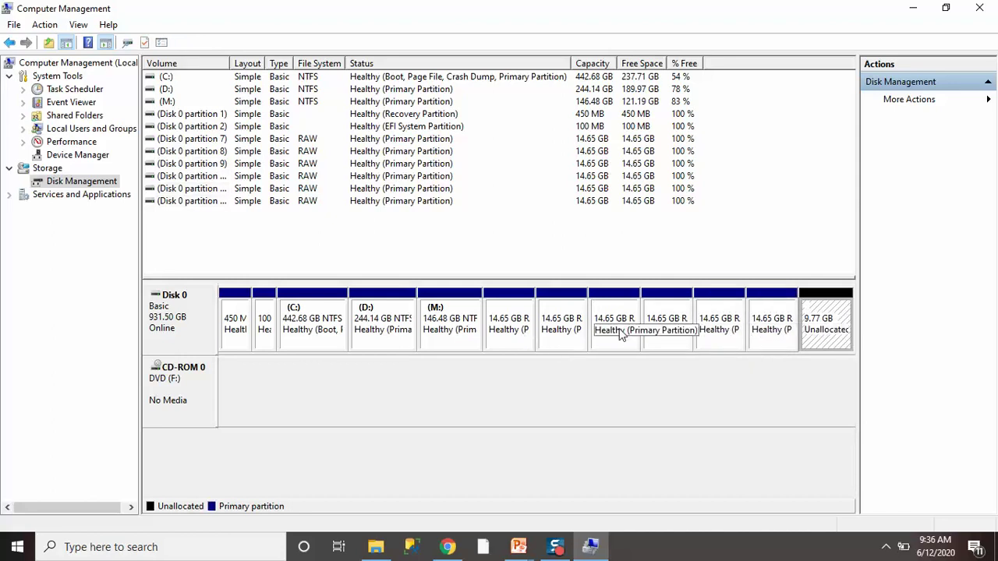
{"action": "mouse_move", "coordinate": [375, 551]}
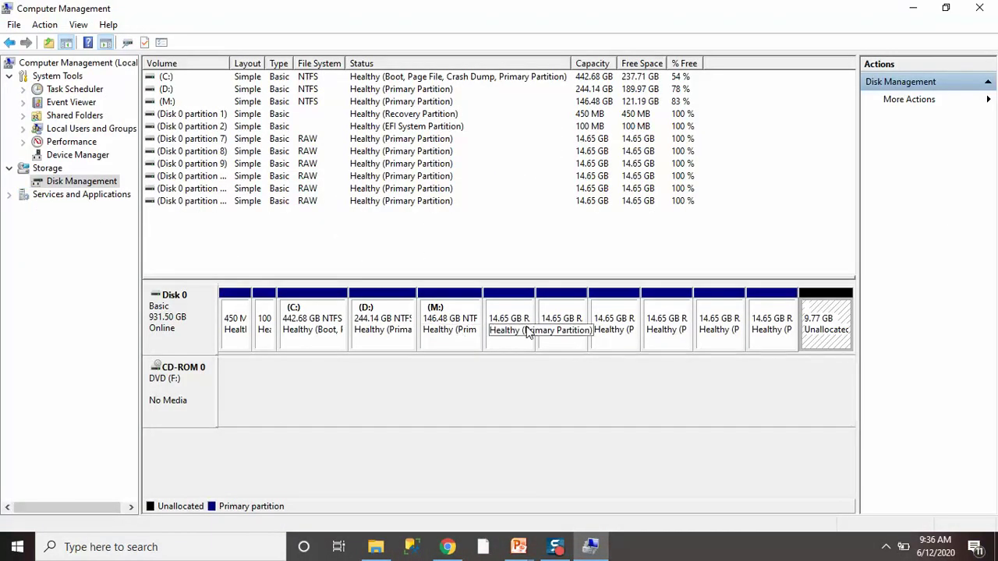
{"action": "left_click", "coordinate": [529, 329]}
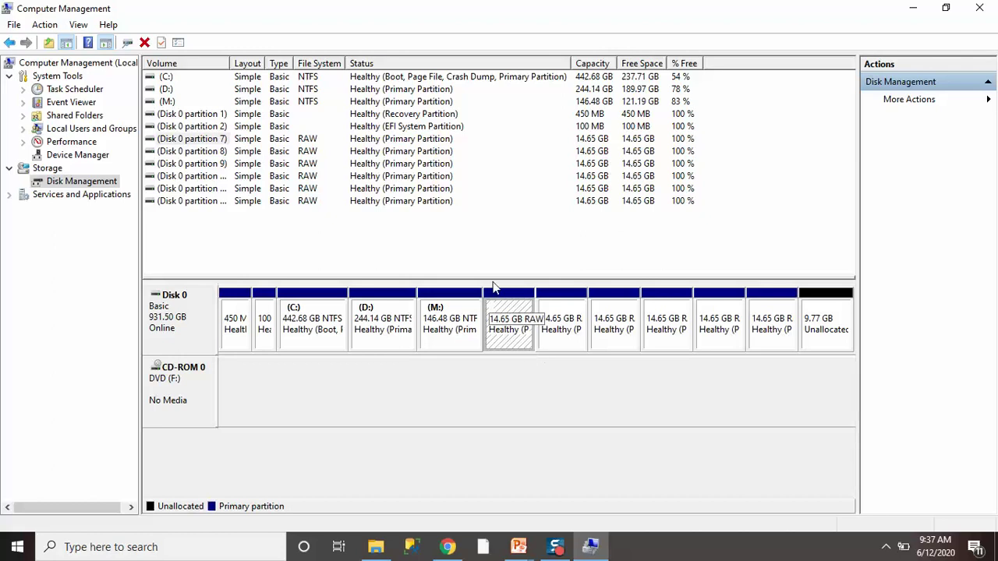
{"action": "left_click", "coordinate": [980, 8]}
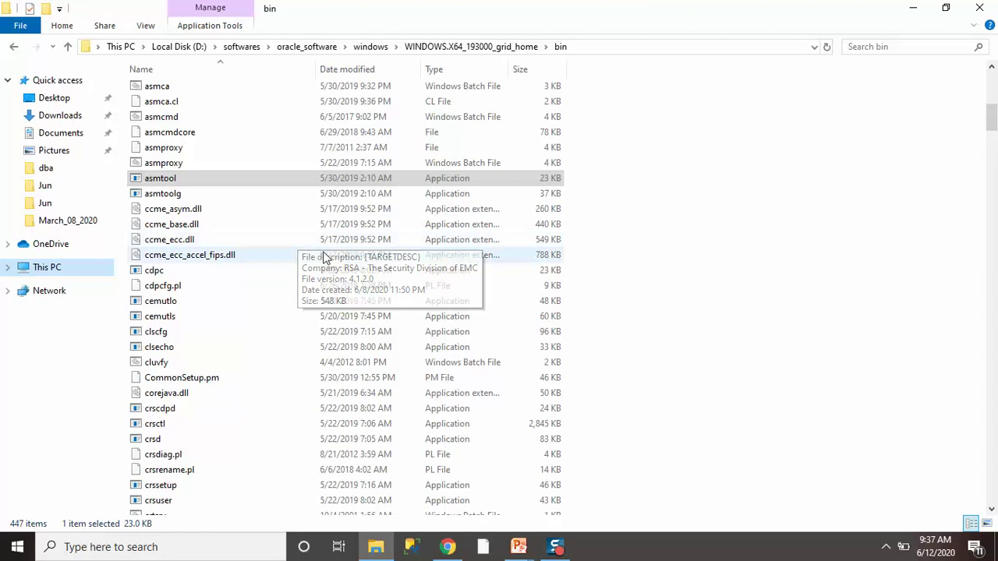
Launch Command Prompt as administrator.
{"action": "key", "text": "super"}
{"action": "type", "text": "cmd"}
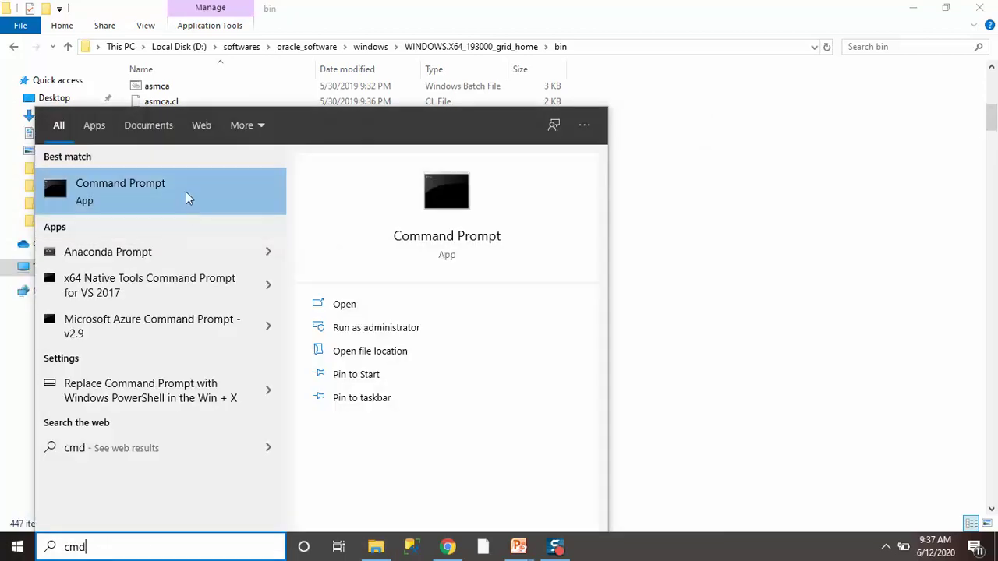
{"action": "right_click", "coordinate": [187, 191]}
{"action": "left_click", "coordinate": [196, 202]}
{"action": "left_click", "coordinate": [436, 304]}
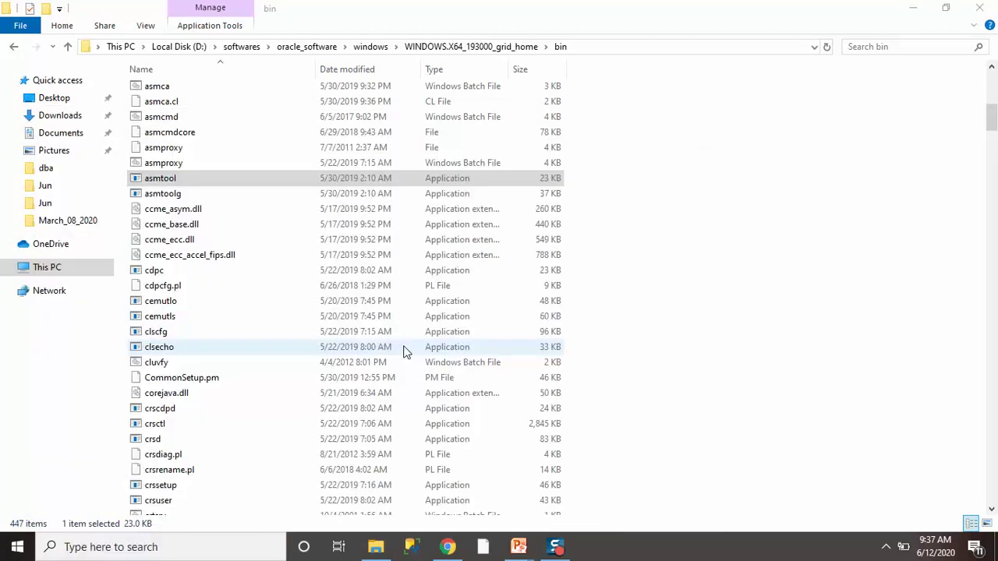
Copy the grid home bin folder's full path from File Explorer's address bar.
{"action": "key", "text": "alt+Tab"}
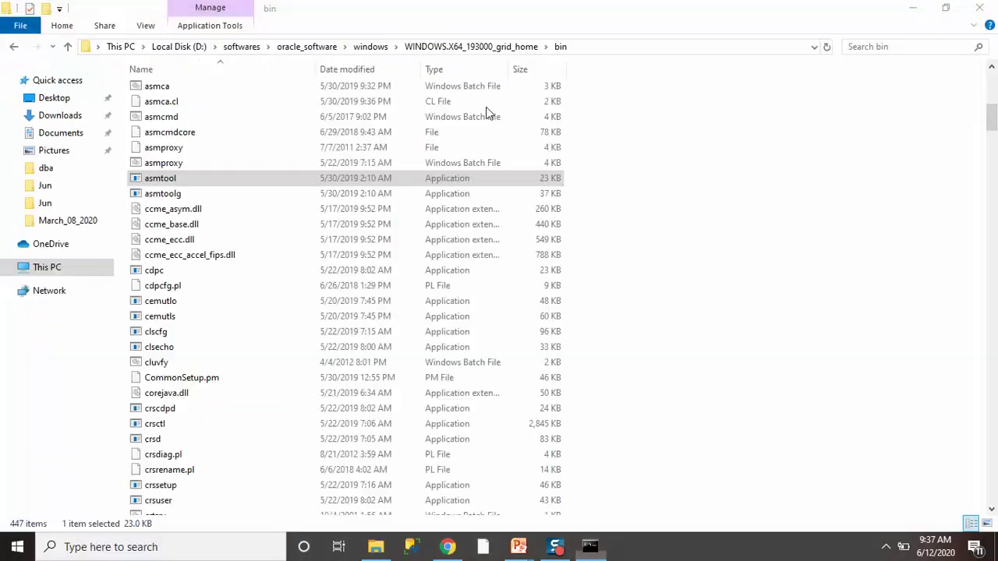
{"action": "left_click", "coordinate": [615, 47]}
{"action": "right_click", "coordinate": [349, 39]}
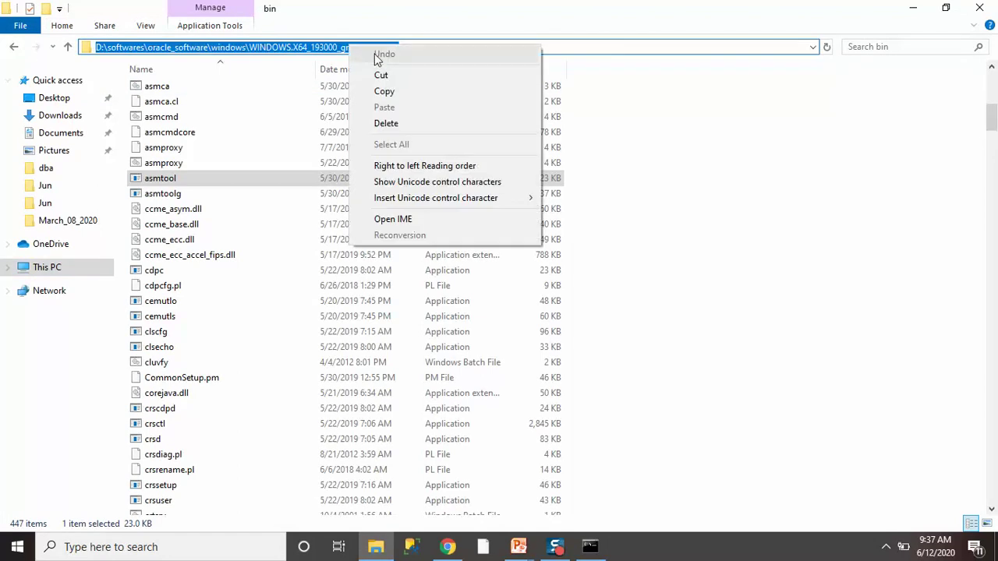
{"action": "left_click", "coordinate": [385, 91]}
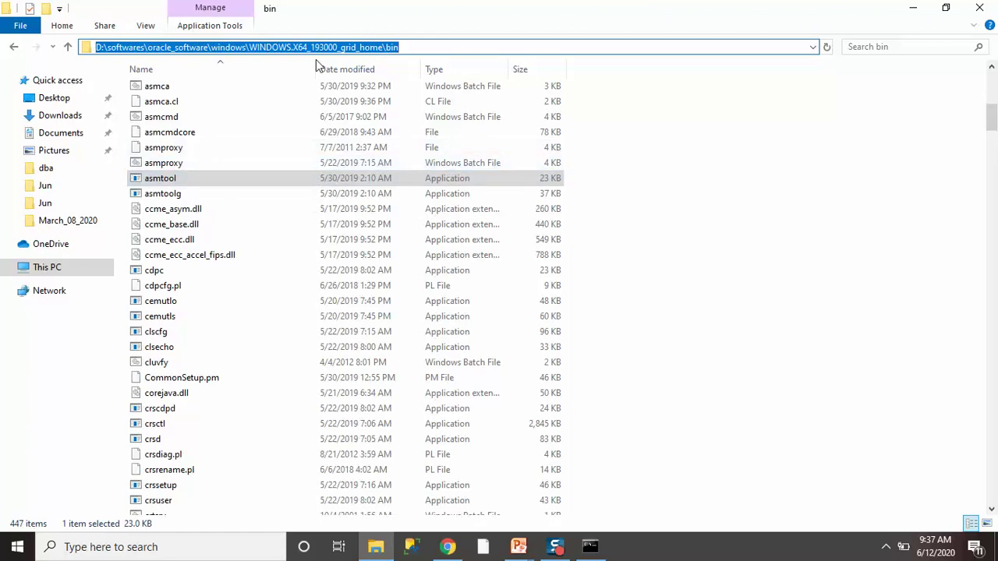
{"action": "key", "text": "alt+Tab"}
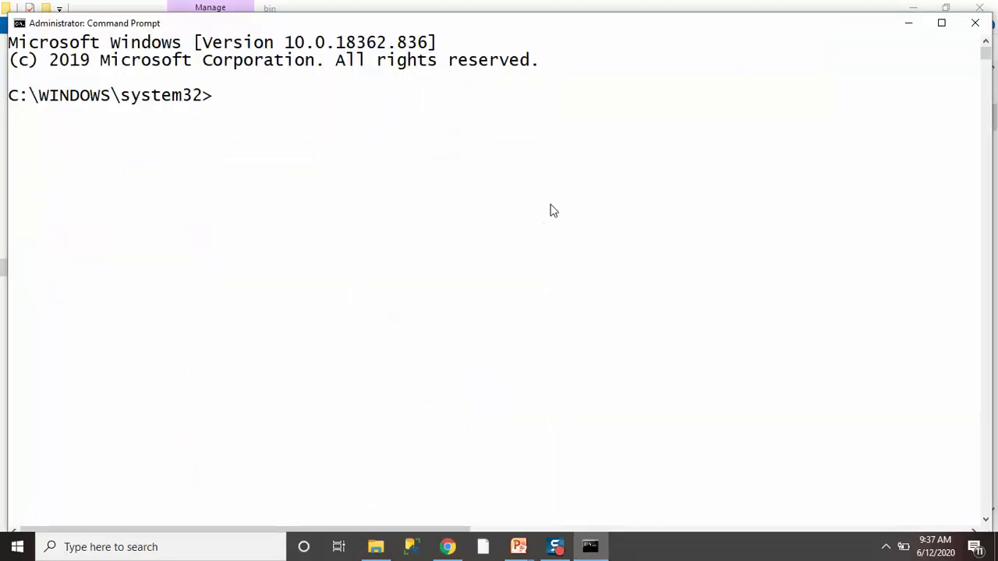
Change the console to the pasted grid home bin path and switch to drive D:.
{"action": "type", "text": "cd"}
{"action": "key", "text": "ctrl+v"}
{"action": "key", "text": "Return"}
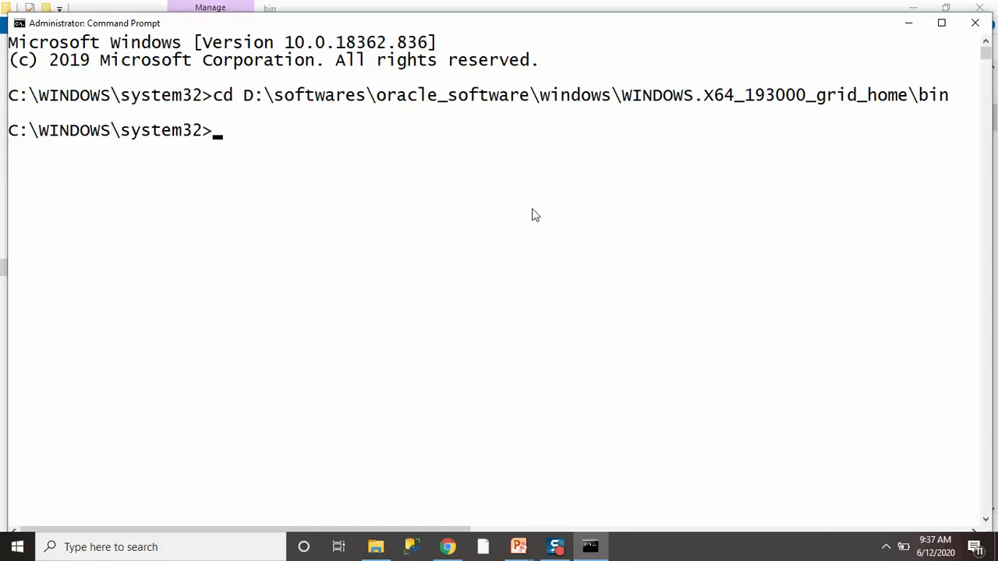
{"action": "type", "text": "d:"}
{"action": "key", "text": "Return"}
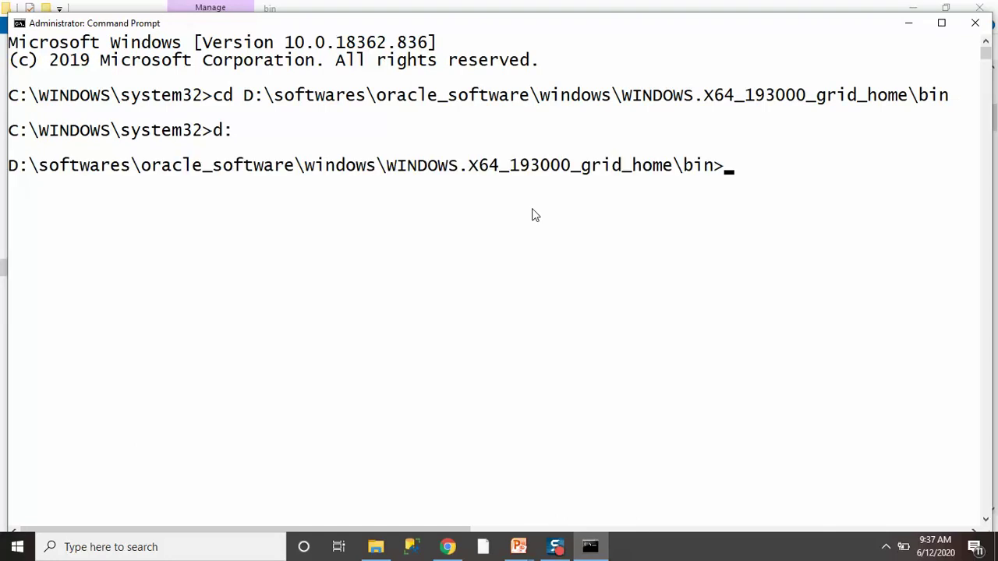
Run dir asm* and highlight asmtool.exe and asmtoolg.exe in the listing.
{"action": "type", "text": "dir asm*"}
{"action": "key", "text": "Return"}
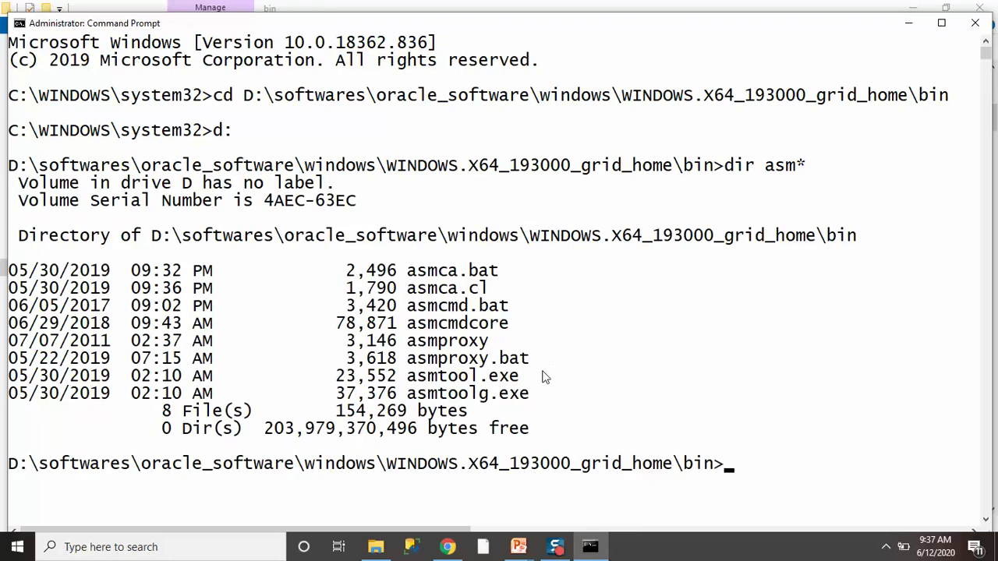
{"action": "left_click_drag", "start_coordinate": [407, 377], "coordinate": [539, 378]}
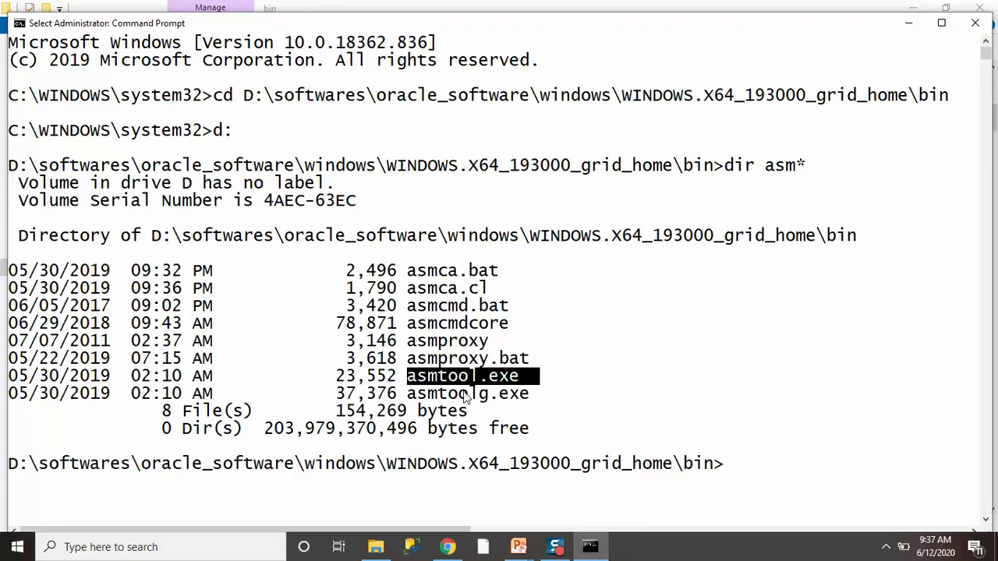
{"action": "left_click_drag", "start_coordinate": [410, 394], "coordinate": [540, 398]}
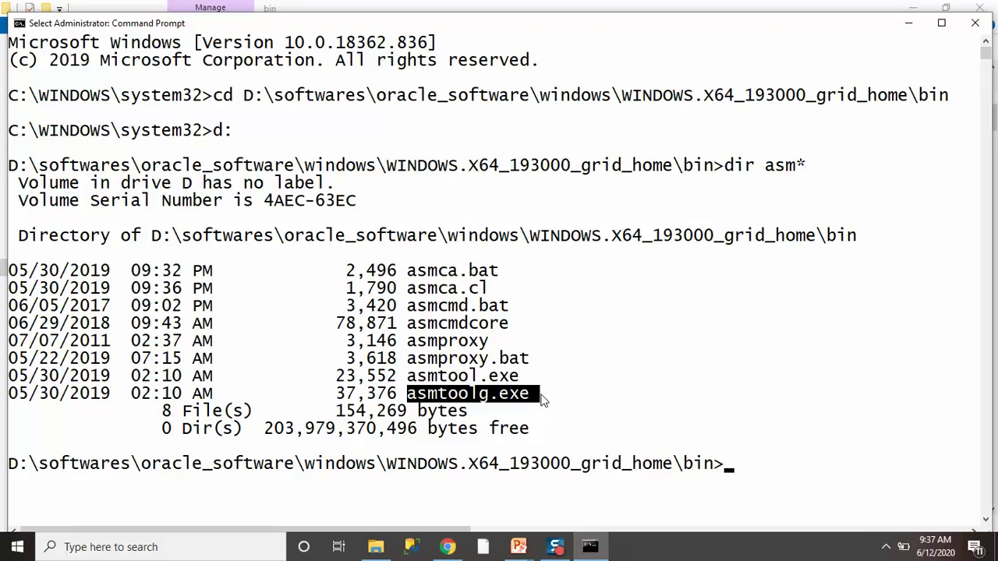
{"action": "left_click_drag", "start_coordinate": [408, 376], "coordinate": [530, 381]}
Run asmtool -list to show Partitions 7–12 as unformatted 15000M partitions.
{"action": "type", "text": "asm"}
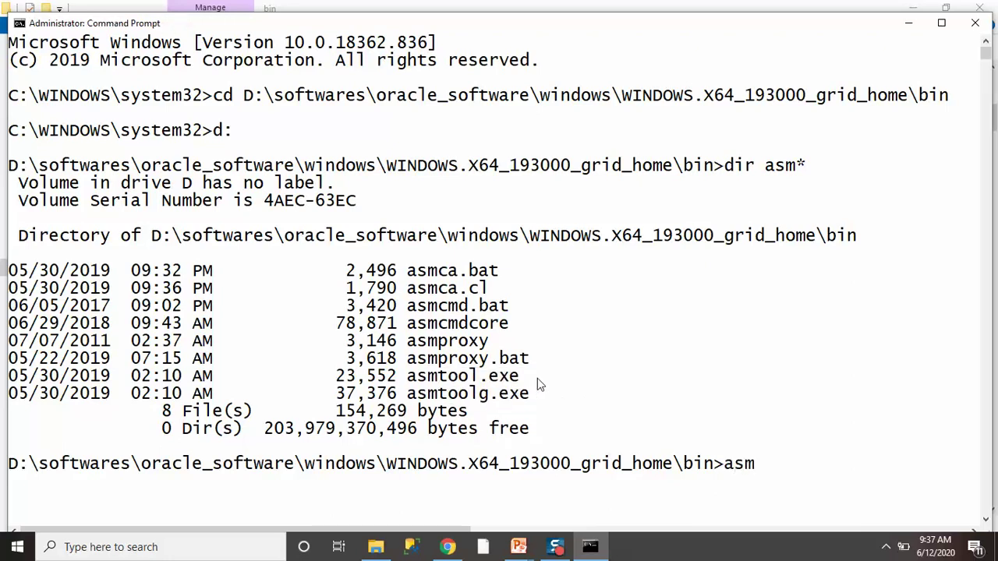
{"action": "type", "text": "tool -list"}
{"action": "key", "text": "Return"}
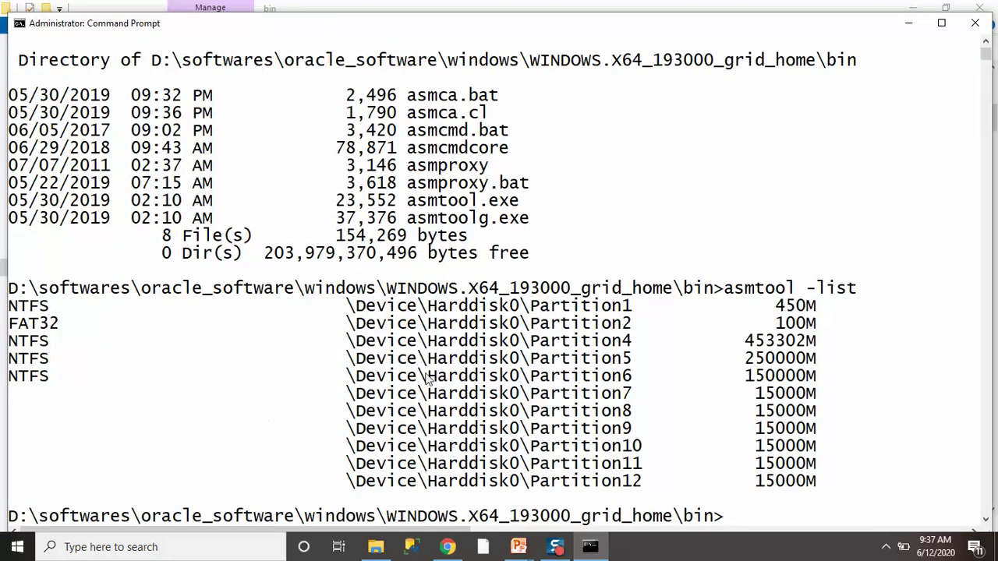
{"action": "left_click_drag", "start_coordinate": [12, 393], "coordinate": [820, 485]}
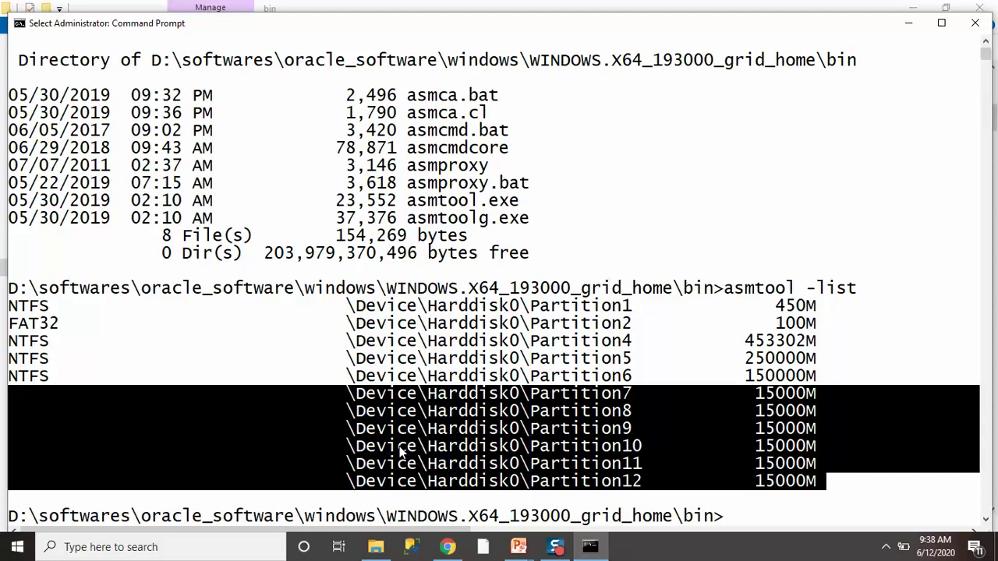
{"action": "scroll", "coordinate": [559, 380], "scroll_direction": "down", "scroll_amount": 5}
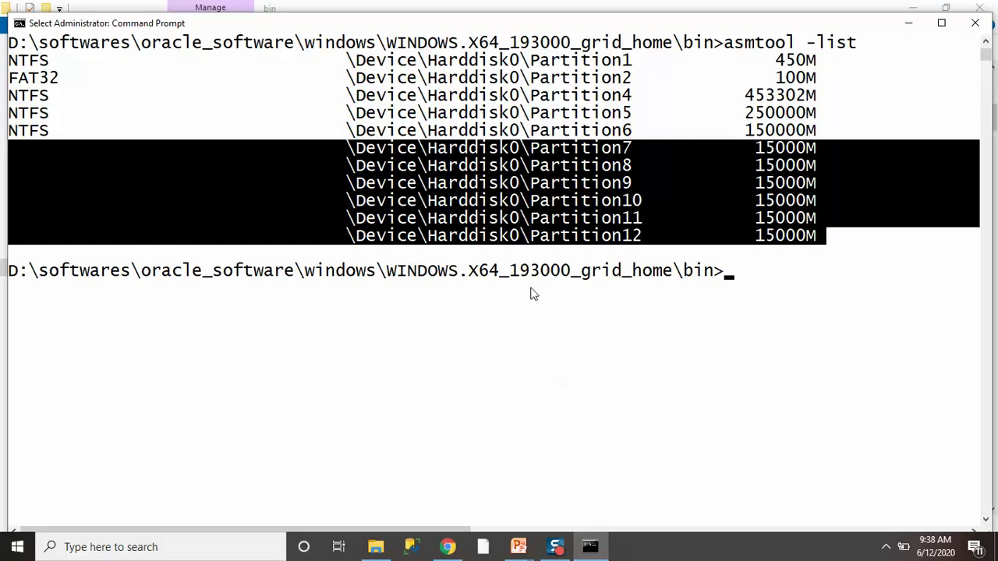
{"action": "left_click", "coordinate": [749, 272]}
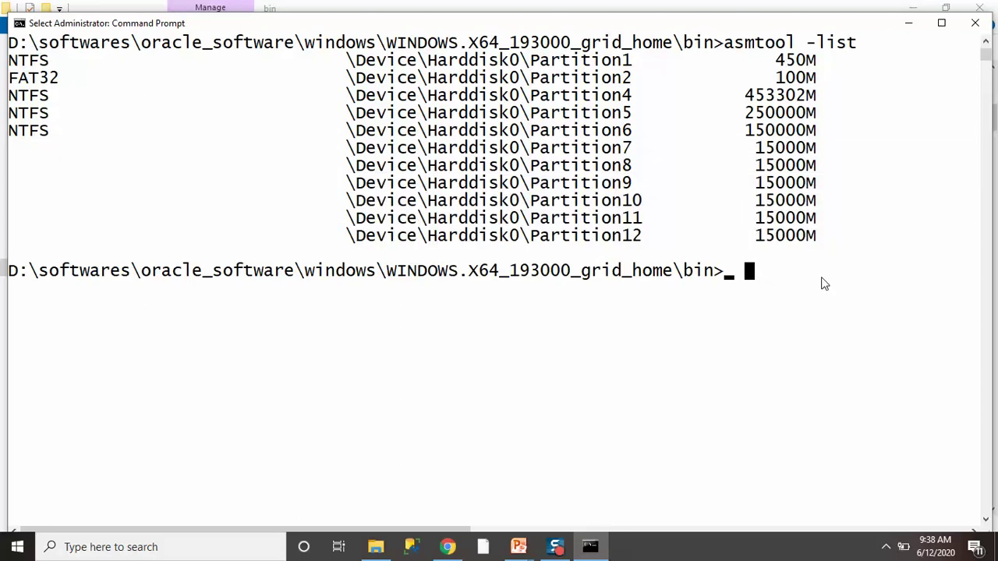
Stamp Partition7 as DATA_01 with asmtool -add using its copied device path.
{"action": "key", "text": "Escape"}
{"action": "type", "text": "asmtoo"}
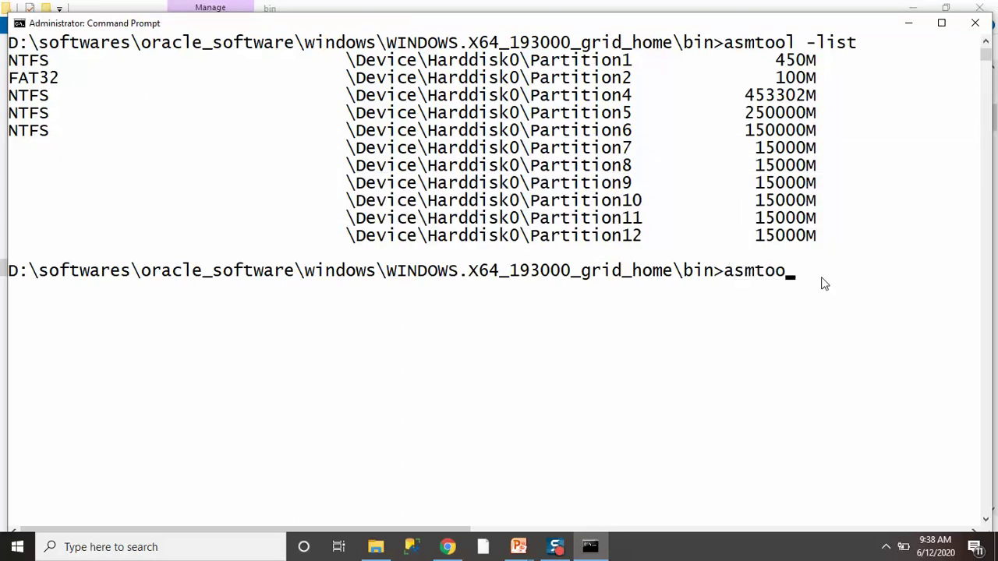
{"action": "type", "text": "l -add"}
{"action": "double_click", "coordinate": [429, 147]}
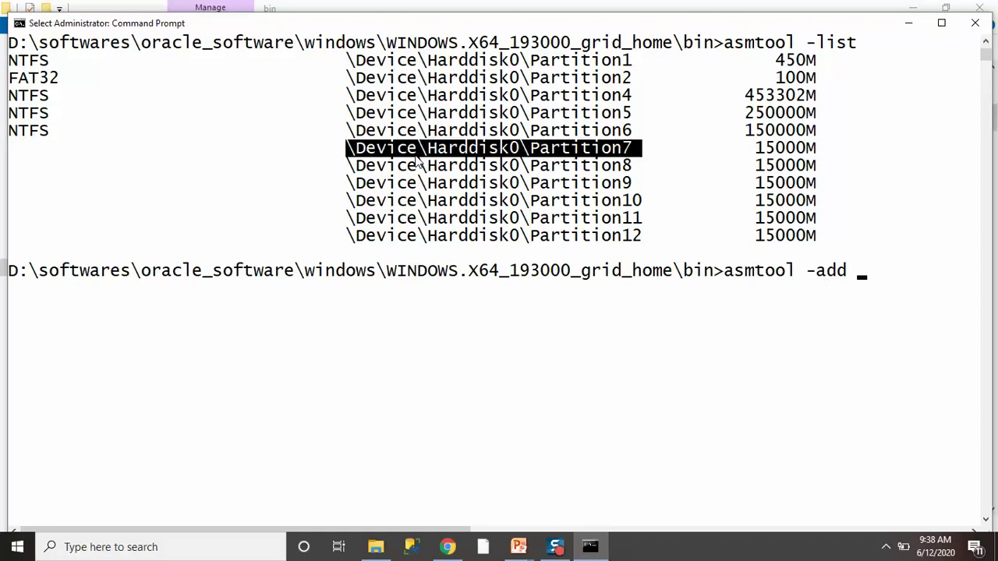
{"action": "right_click", "coordinate": [419, 159]}
{"action": "right_click", "coordinate": [397, 288]}
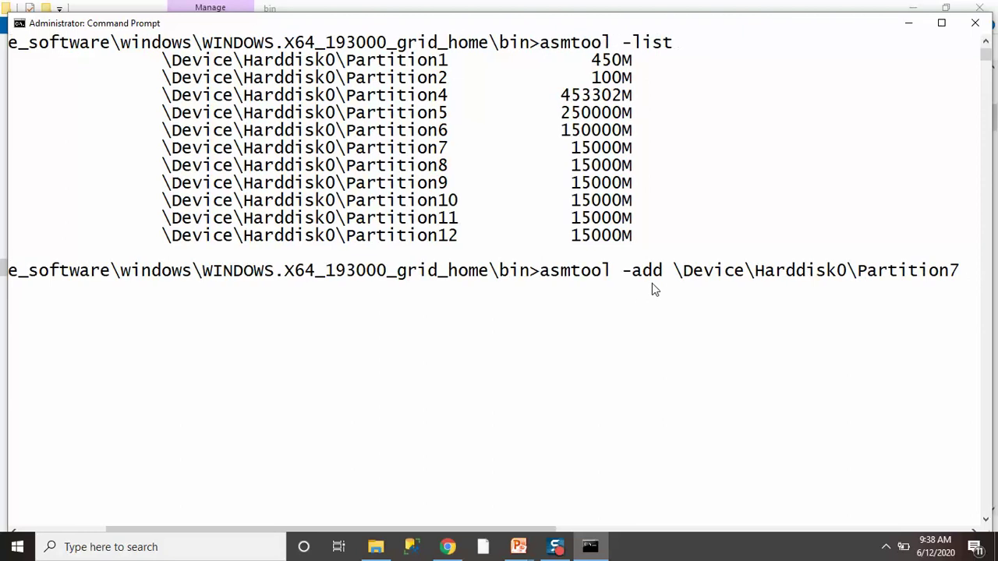
{"action": "type", "text": "DATA_01"}
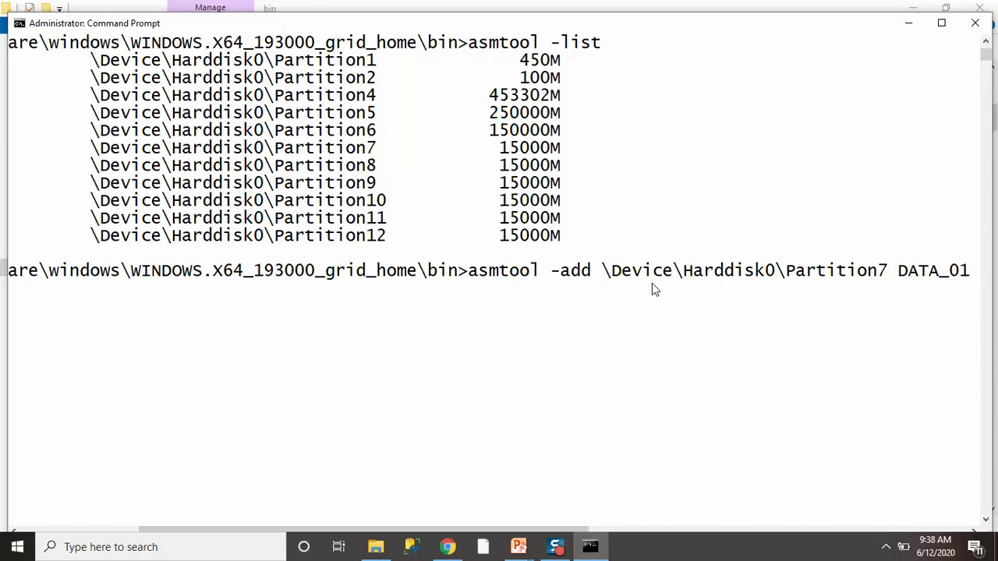
{"action": "key", "text": "Return"}
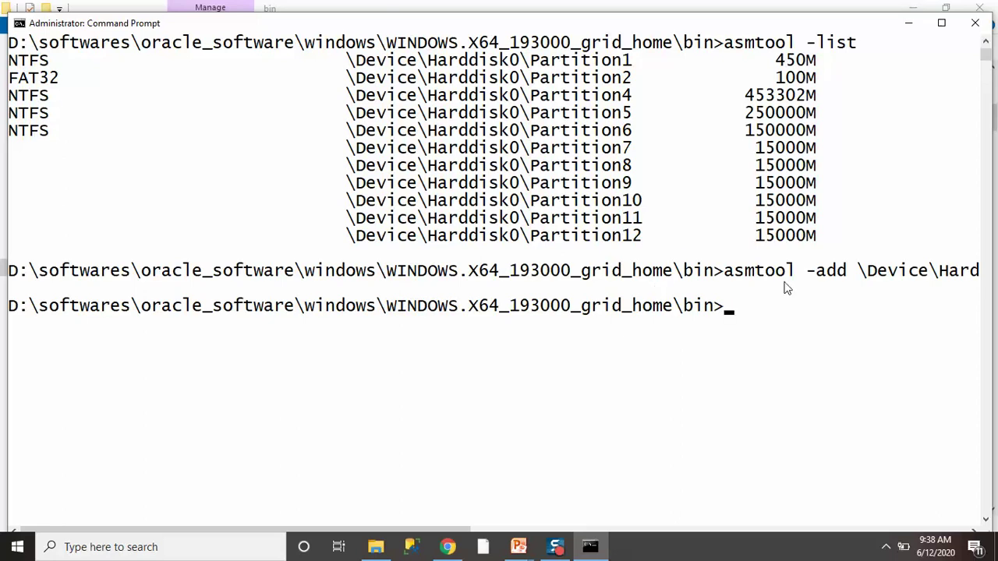
Enter asmtool -add with Partition8's device path and the label DATA_02.
{"action": "type", "text": "asmtool"}
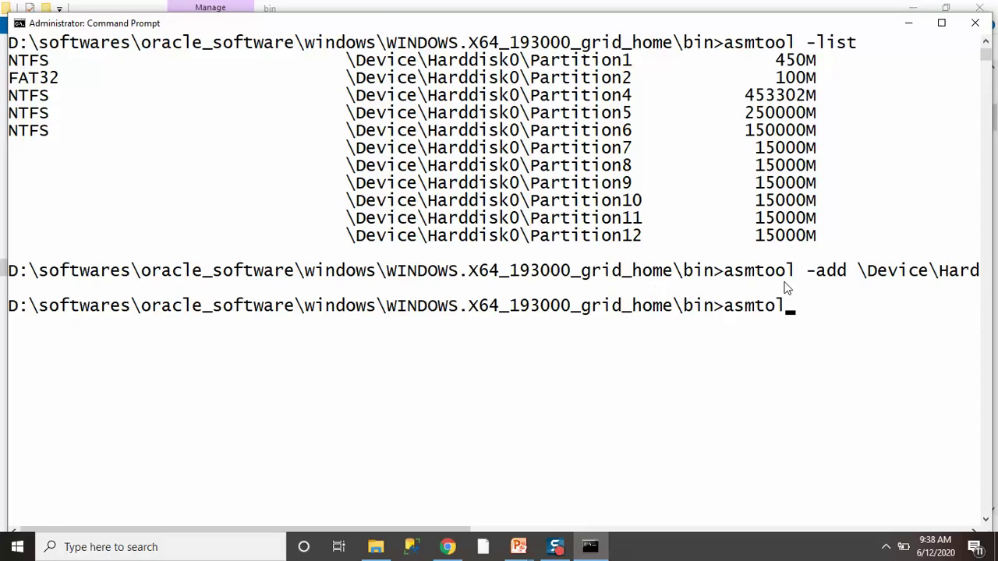
{"action": "key", "text": "BackSpace"}
{"action": "key", "text": "BackSpace"}
{"action": "type", "text": "ol -add"}
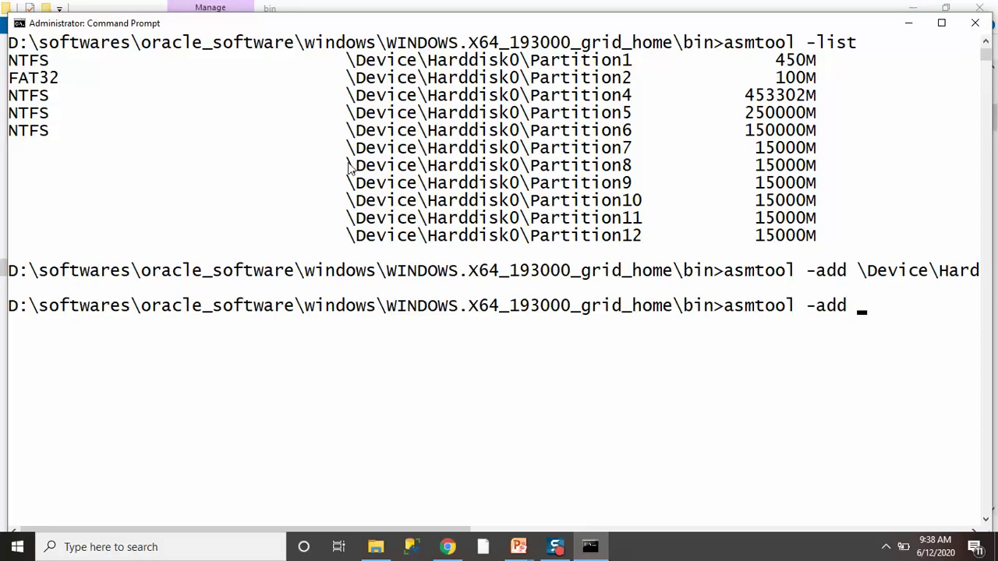
{"action": "left_click_drag", "start_coordinate": [348, 165], "coordinate": [641, 167]}
{"action": "key", "text": "super+c"}
{"action": "right_click", "coordinate": [595, 169]}
{"action": "right_click", "coordinate": [595, 169]}
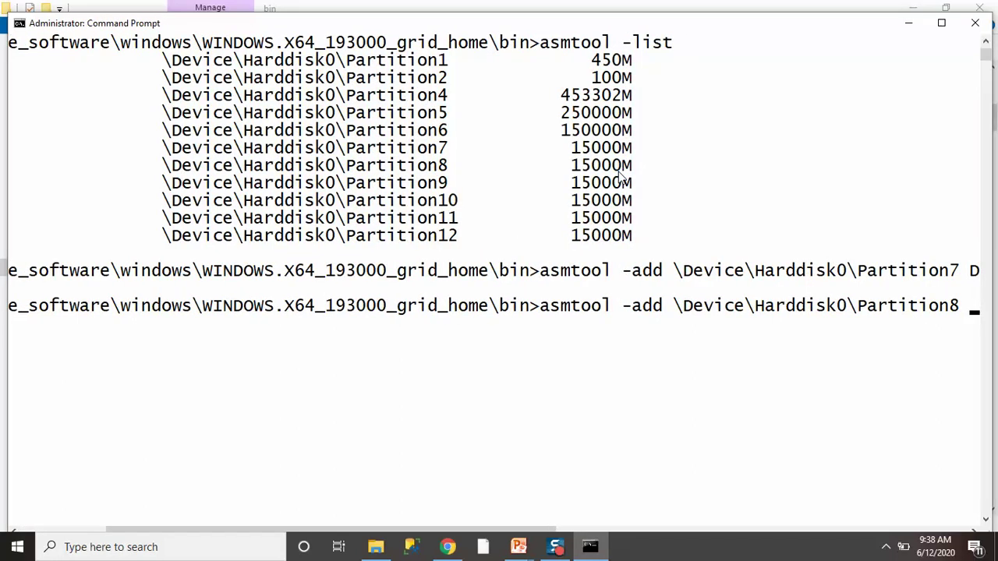
{"action": "type", "text": "DATA_0"}
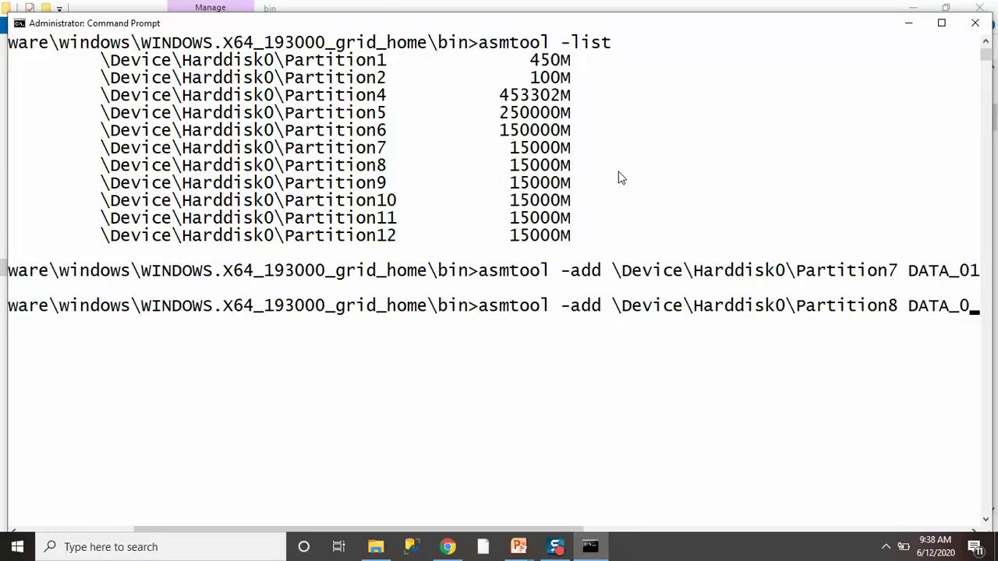
{"action": "type", "text": "2"}
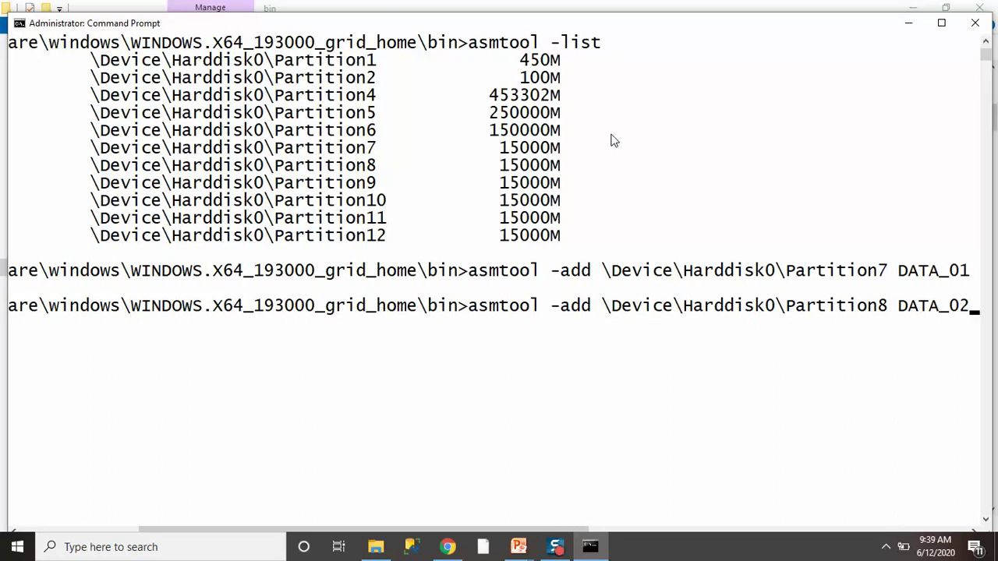
Run the DATA_02 stamp command, then asmtool -list to confirm ORCLDISKDATA_01 and ORCLDISKDATA_02.
{"action": "right_click", "coordinate": [590, 29]}
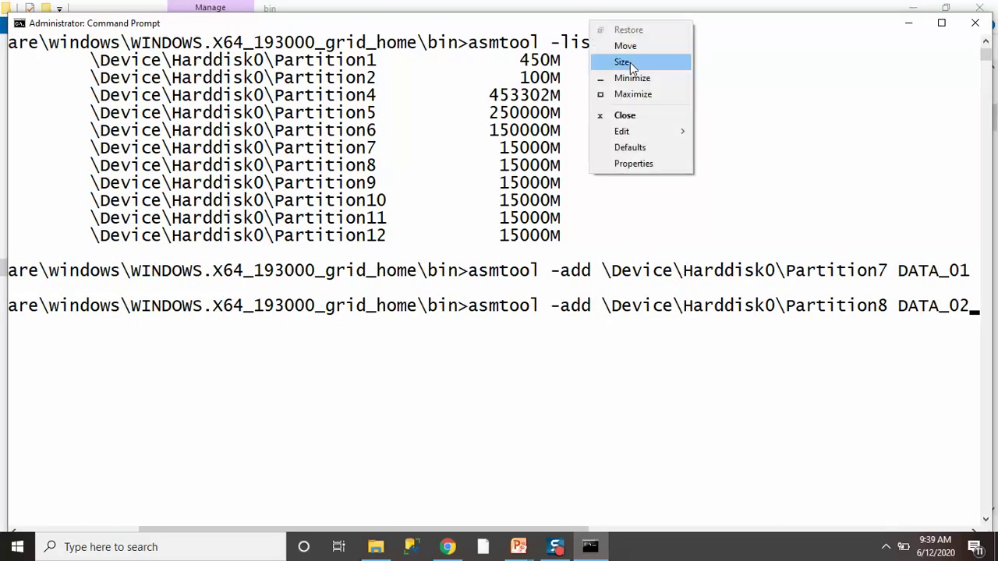
{"action": "left_click", "coordinate": [635, 164]}
{"action": "left_click", "coordinate": [55, 59]}
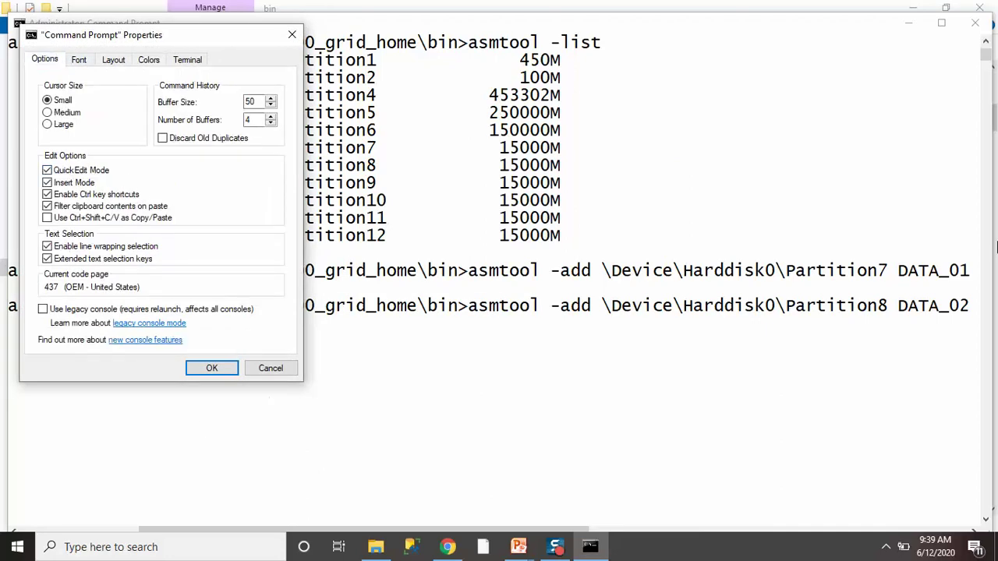
{"action": "key", "text": "Return"}
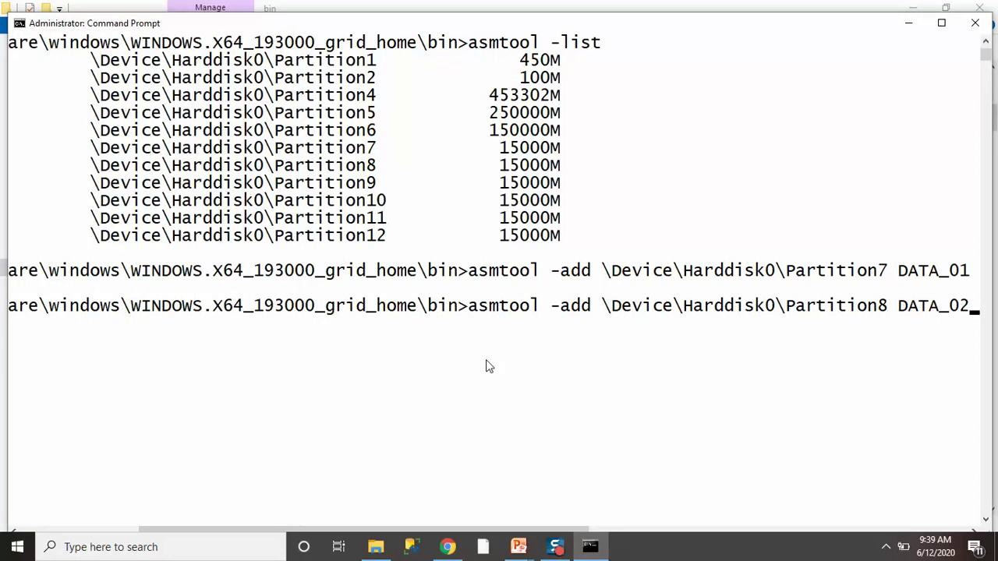
{"action": "key", "text": "Return"}
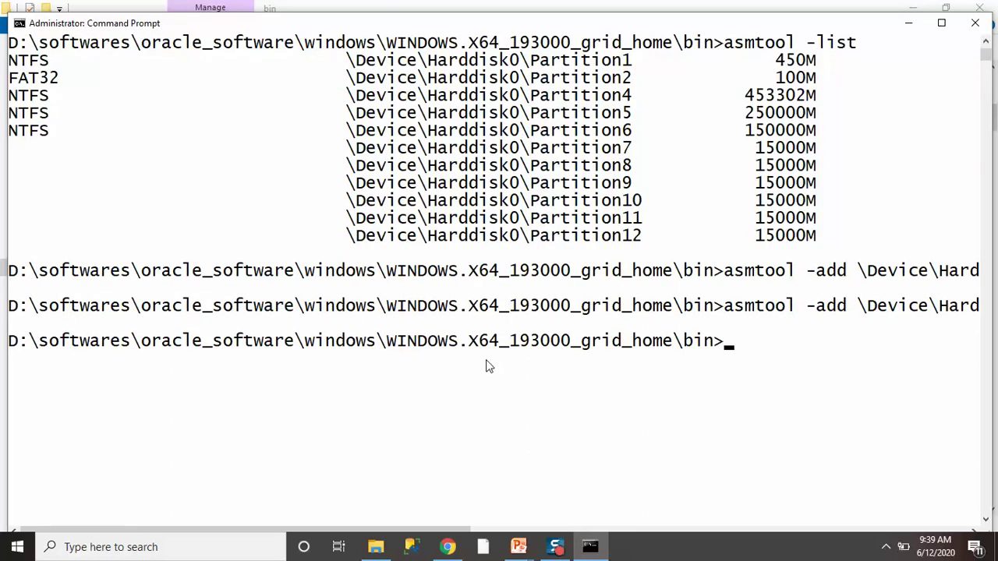
{"action": "type", "text": "asmtool -"}
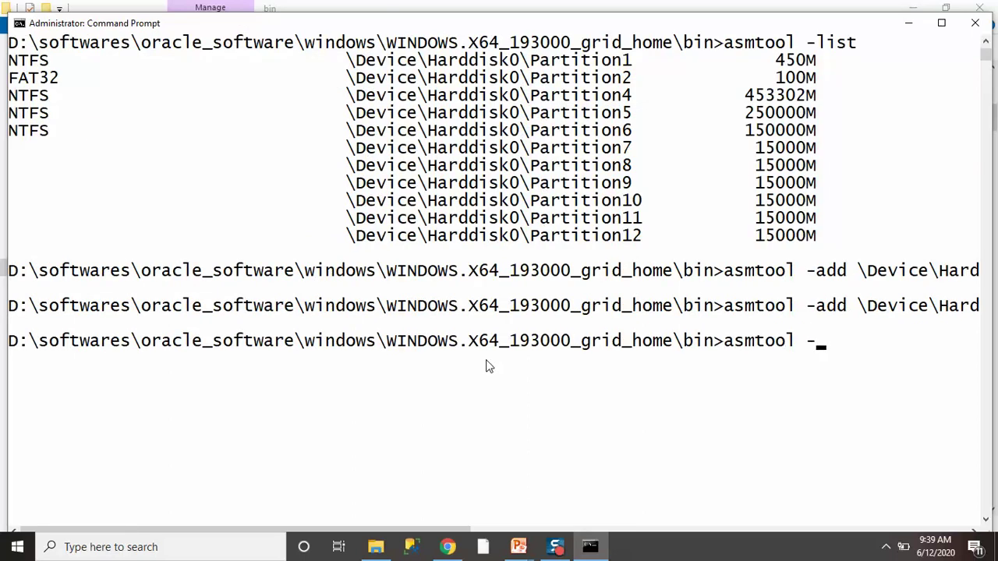
{"action": "type", "text": "list"}
{"action": "key", "text": "Return"}
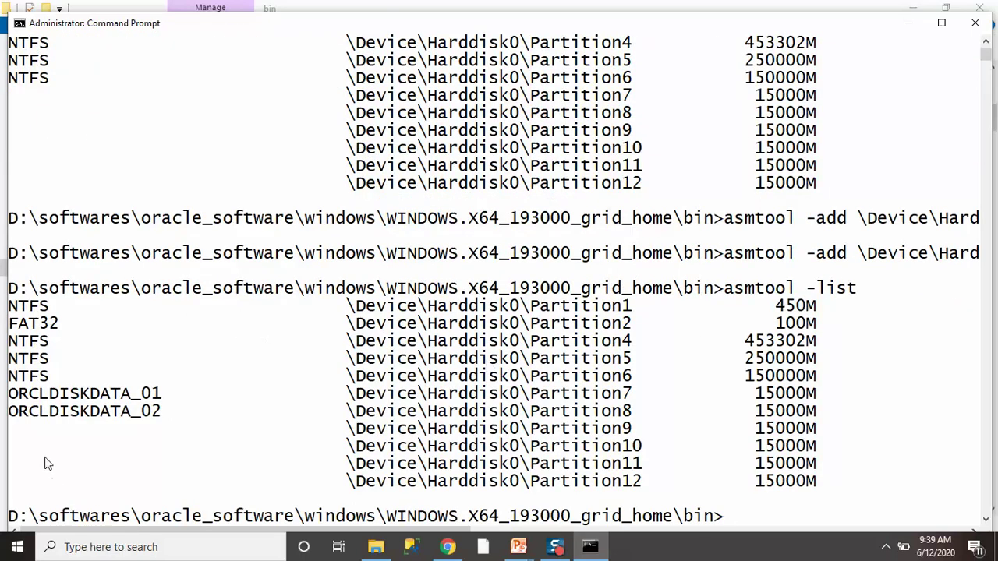
Highlight the new ORCLDISKDATA labels and unstamped partitions 9–11, then maximize the console window.
{"action": "left_click", "coordinate": [11, 397]}
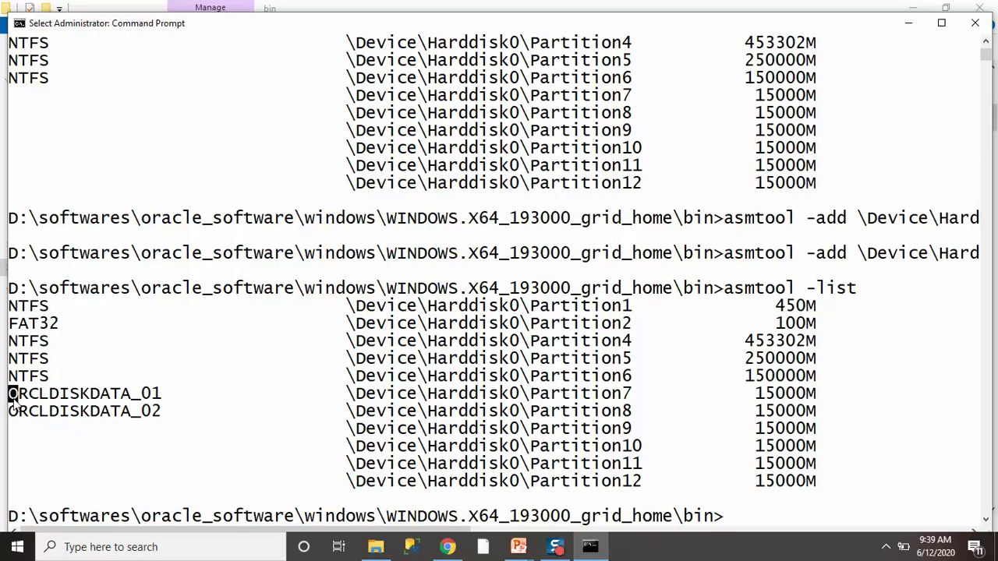
{"action": "left_click_drag", "start_coordinate": [11, 397], "coordinate": [167, 413]}
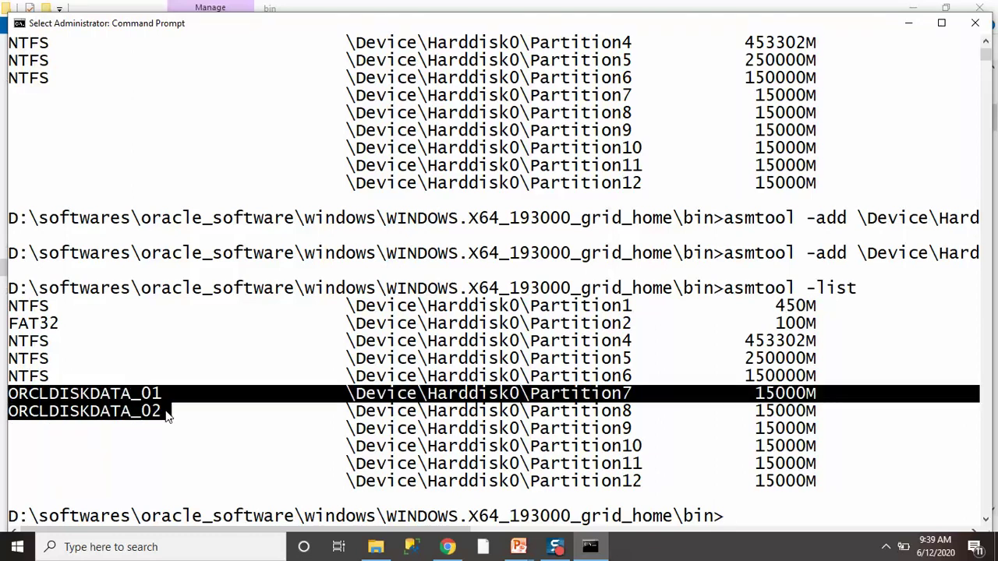
{"action": "left_click", "coordinate": [61, 409]}
{"action": "left_click_drag", "start_coordinate": [14, 396], "coordinate": [159, 395]}
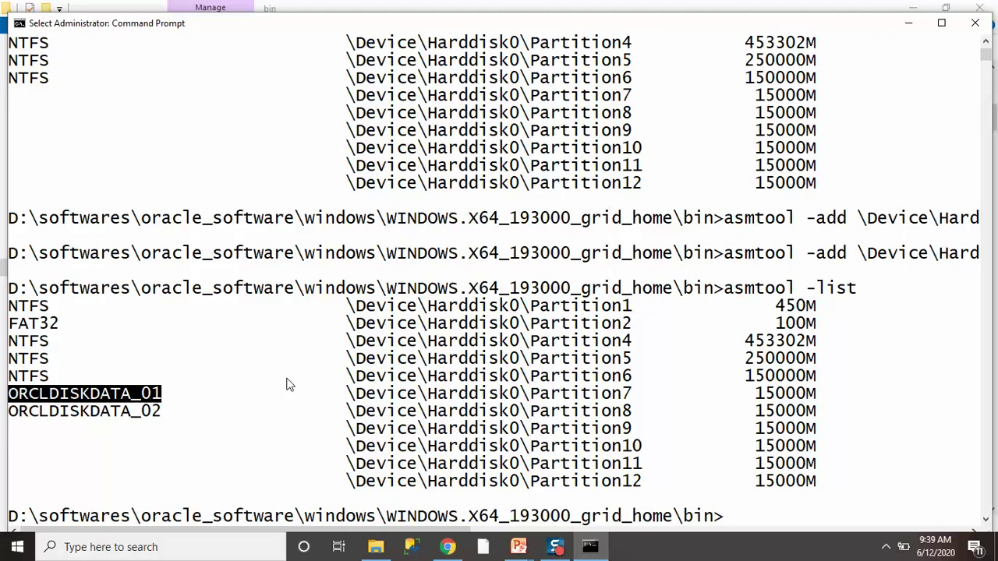
{"action": "left_click_drag", "start_coordinate": [347, 427], "coordinate": [828, 496]}
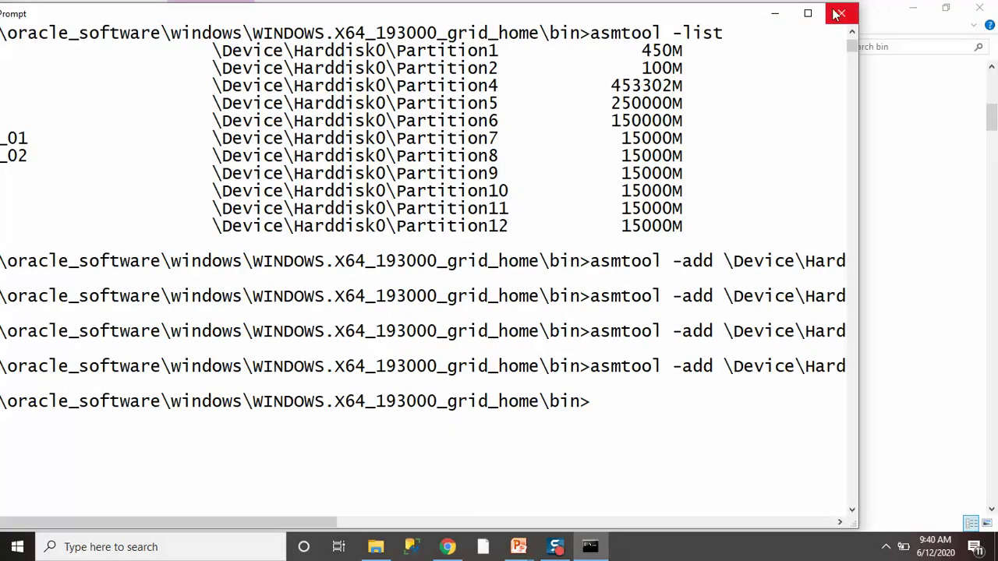
{"action": "left_click", "coordinate": [808, 13]}
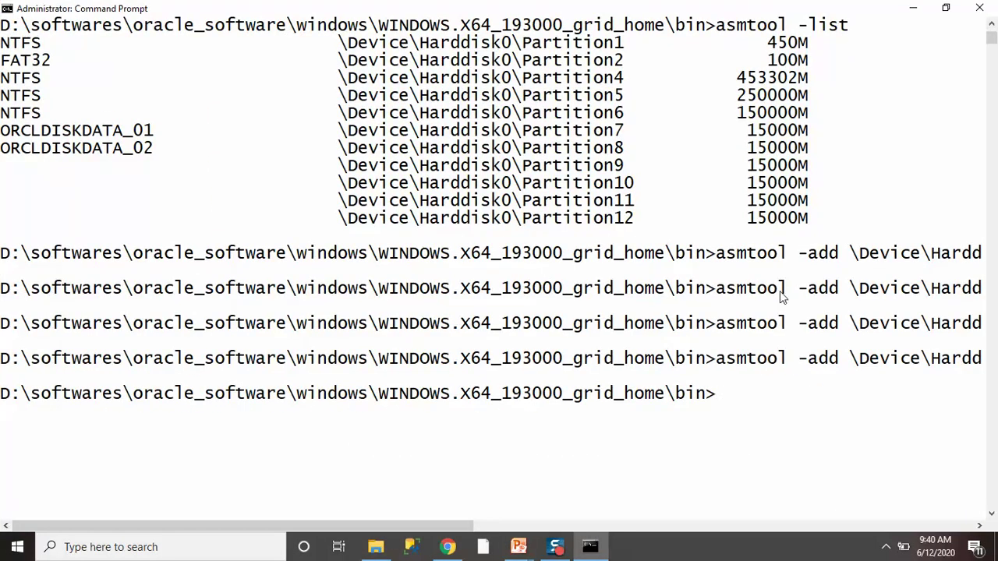
Run asmtool -list and highlight partitions 7–12 labelled ORCLDISKDATA_01–06 with their 15000M sizes.
{"action": "type", "text": "asmtool -list"}
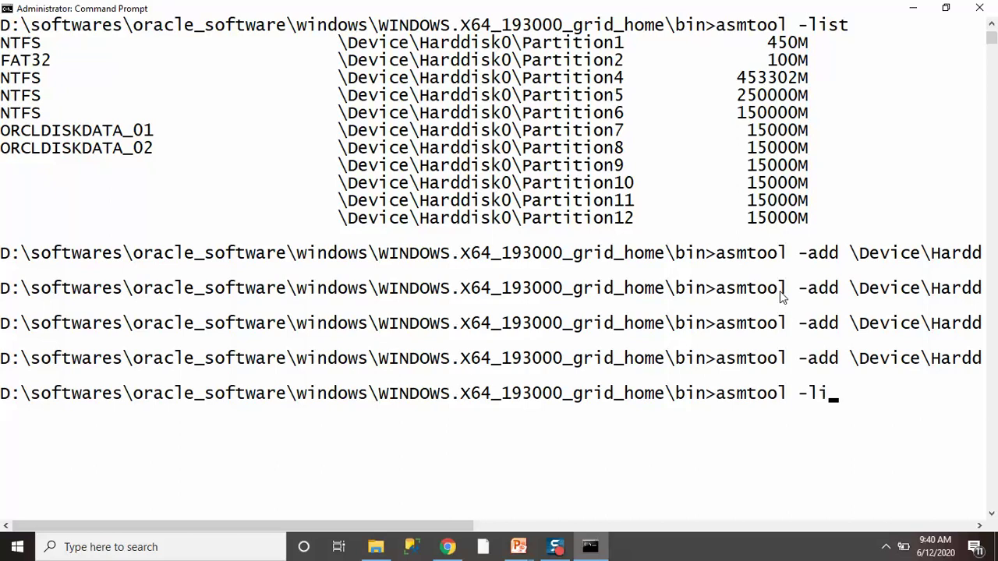
{"action": "key", "text": "Return"}
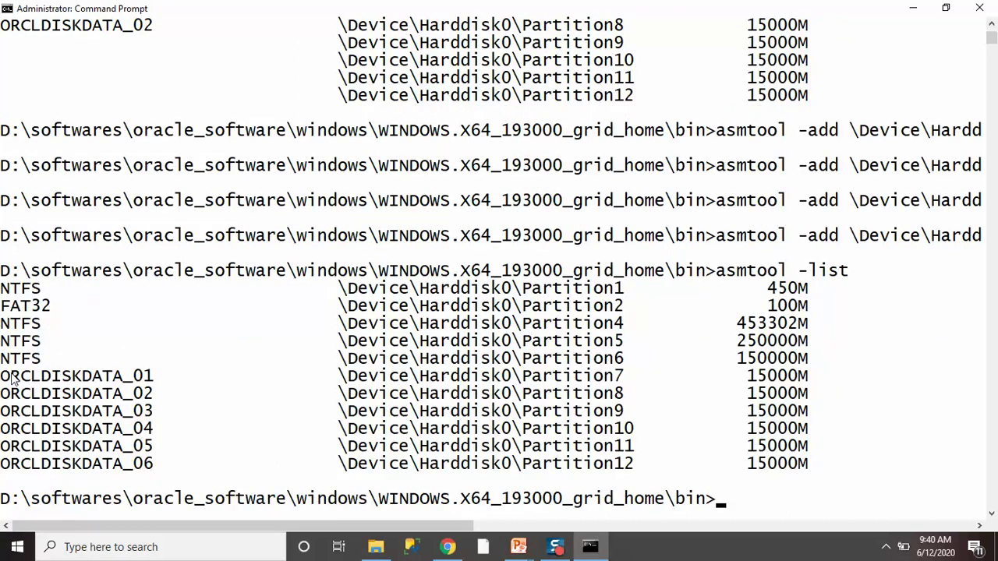
{"action": "left_click_drag", "start_coordinate": [4, 382], "coordinate": [842, 473]}
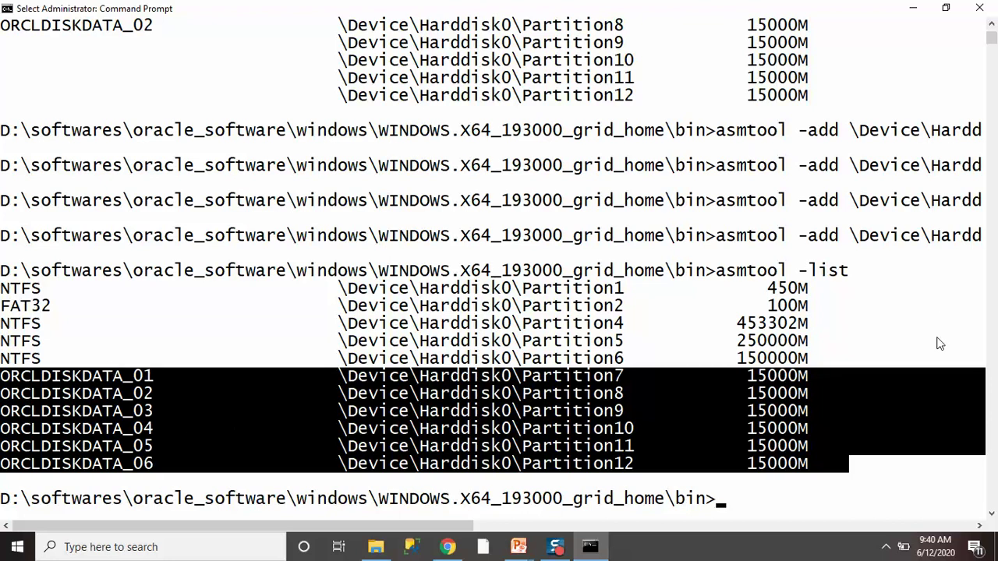
{"action": "left_click", "coordinate": [813, 374]}
{"action": "left_click_drag", "start_coordinate": [746, 380], "coordinate": [816, 467]}
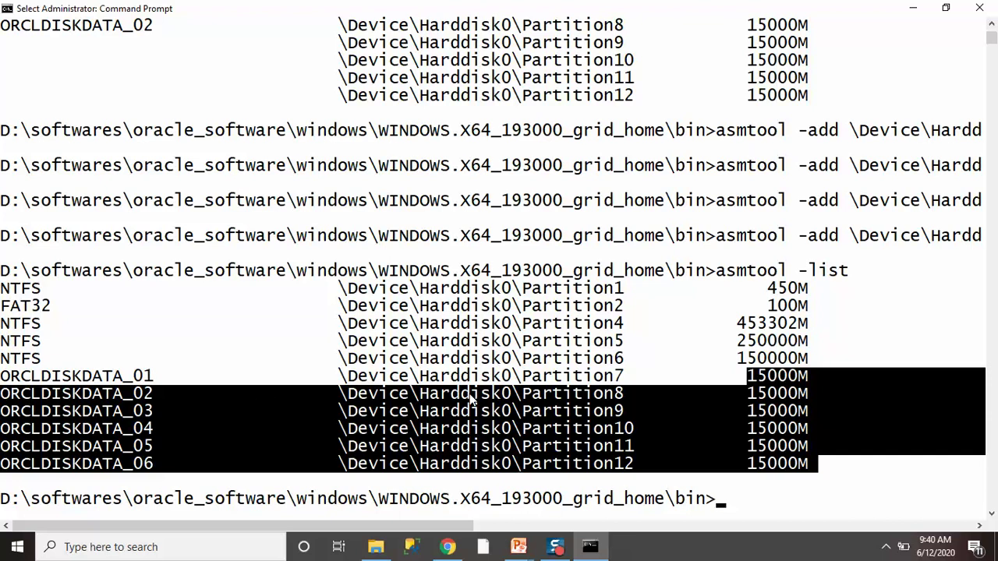
{"action": "left_click", "coordinate": [376, 546]}
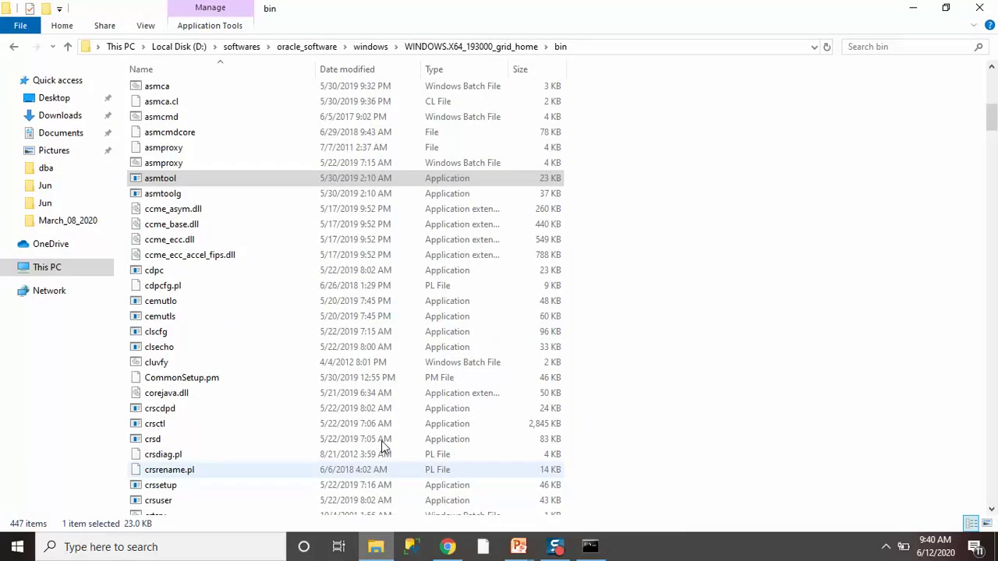
Launch setup from the WINDOWS.X64_193000_grid_home folder to start the Grid Infrastructure installer.
{"action": "left_click", "coordinate": [511, 47]}
{"action": "scroll", "coordinate": [330, 394], "scroll_direction": "down", "scroll_amount": 14}
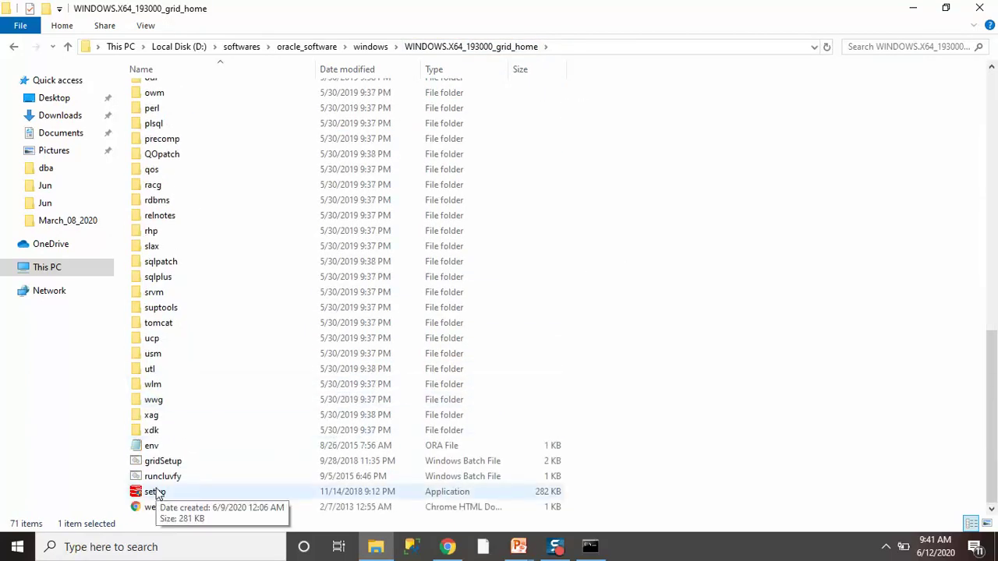
{"action": "left_click", "coordinate": [156, 491]}
{"action": "double_click", "coordinate": [156, 492]}
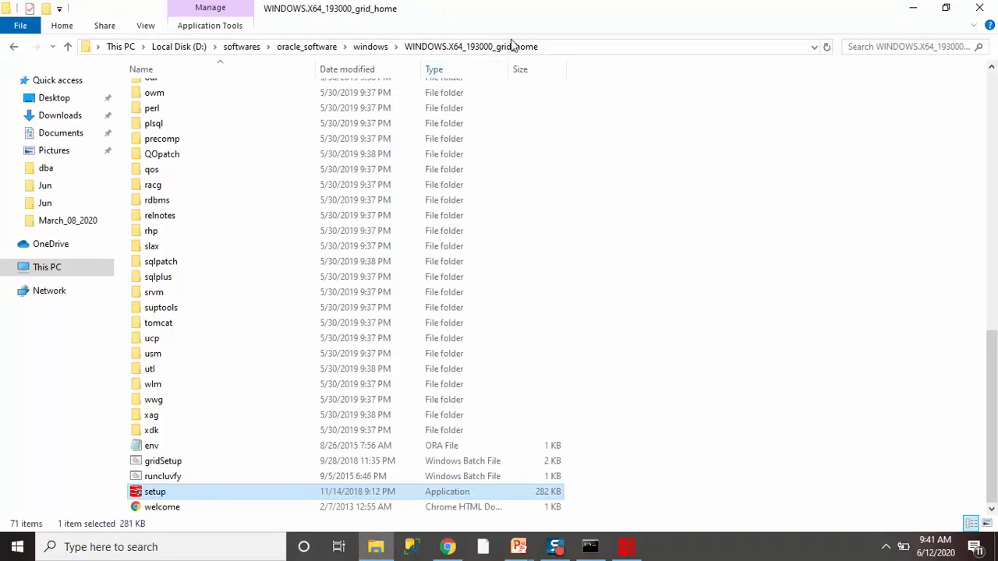
{"action": "left_click", "coordinate": [366, 46]}
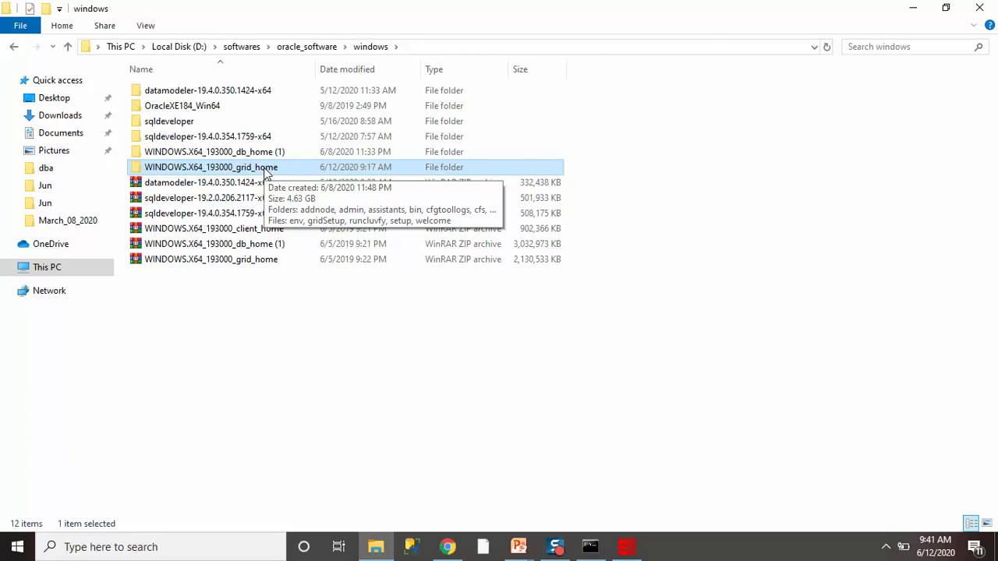
{"action": "left_click", "coordinate": [628, 547]}
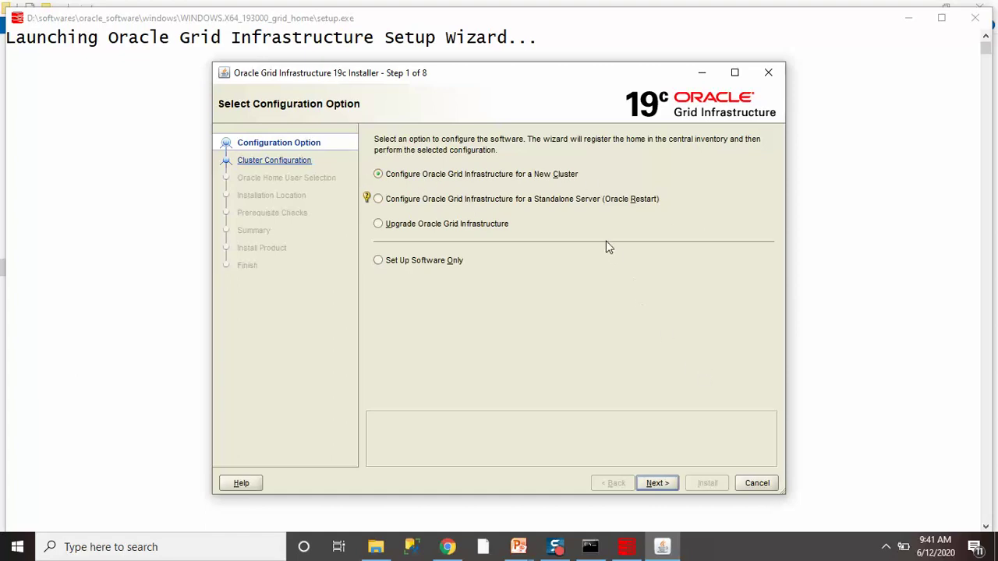
Choose Standalone Server (Oracle Restart) configuration and advance to Create ASM Disk Group.
{"action": "left_click", "coordinate": [379, 201]}
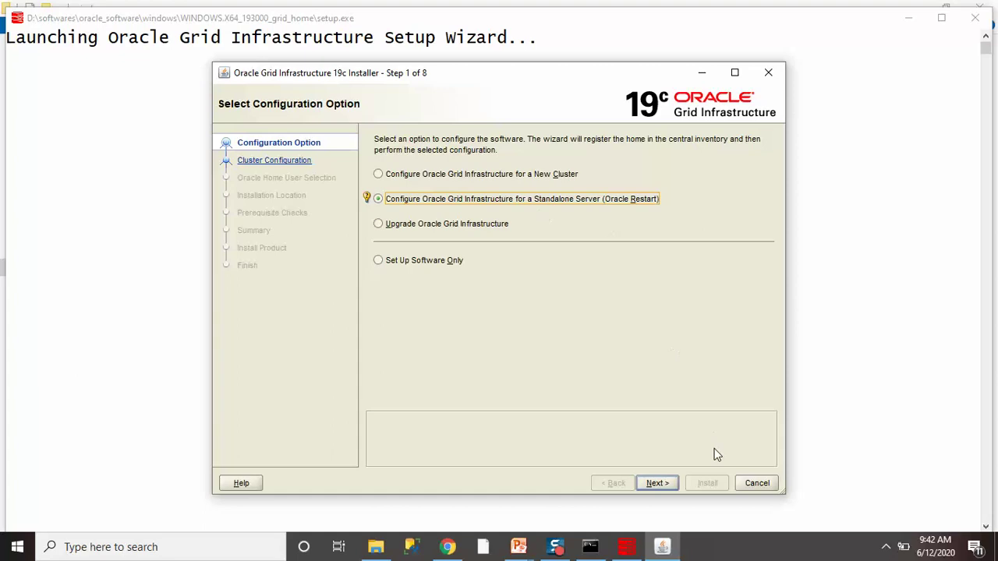
{"action": "left_click", "coordinate": [657, 483]}
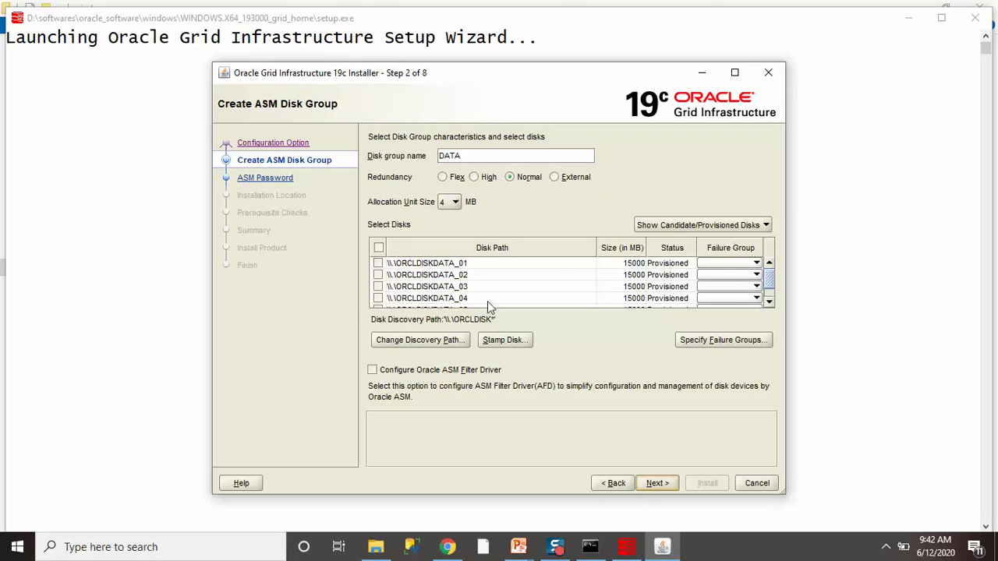
Keep disk group DATA, Normal redundancy and AU size 4 on ORCLDISKDATA_01 and _02, then continue.
{"action": "left_click_drag", "start_coordinate": [767, 284], "coordinate": [775, 267]}
{"action": "double_click", "coordinate": [487, 159]}
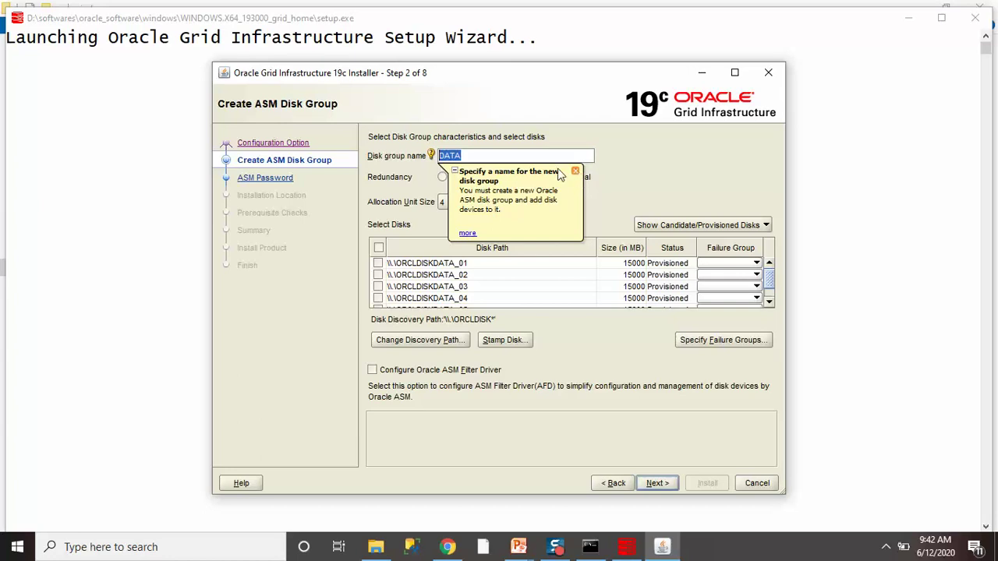
{"action": "left_click", "coordinate": [468, 156]}
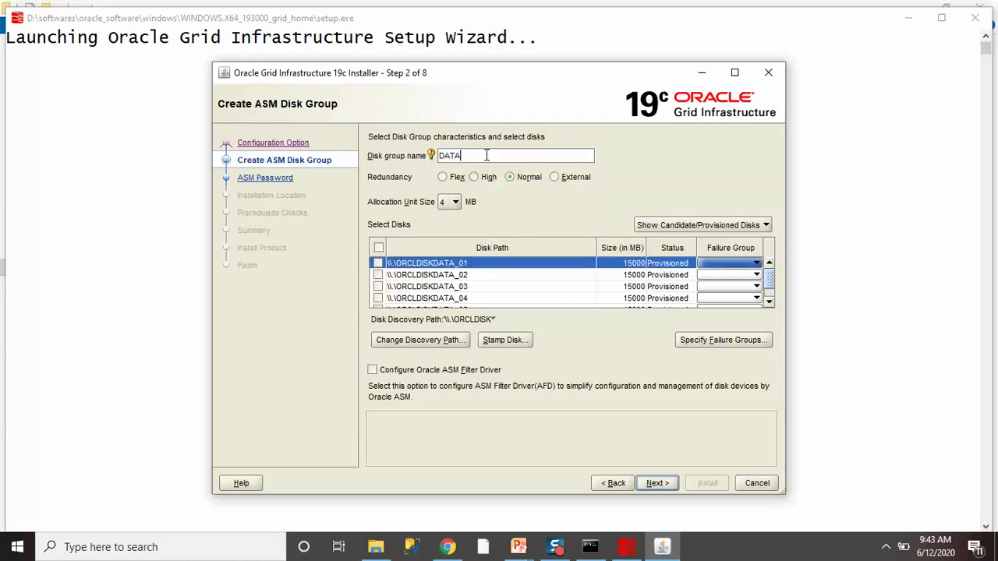
{"action": "double_click", "coordinate": [476, 154]}
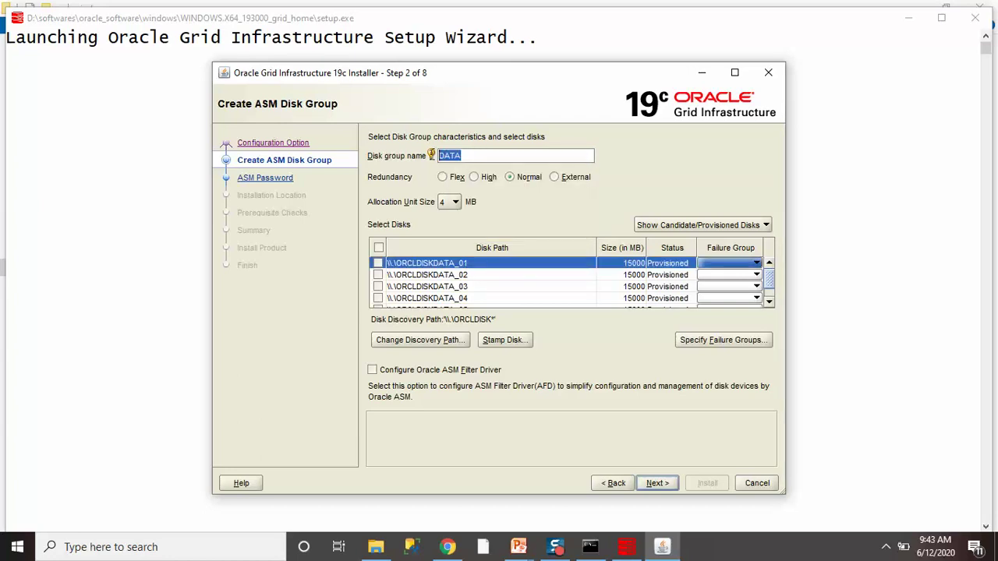
{"action": "left_click", "coordinate": [499, 156]}
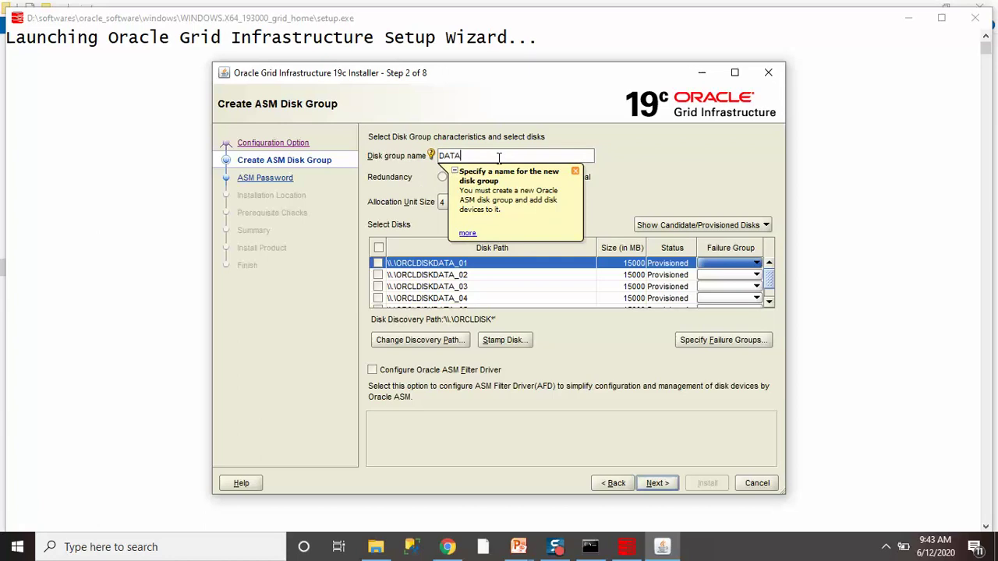
{"action": "left_click", "coordinate": [577, 172]}
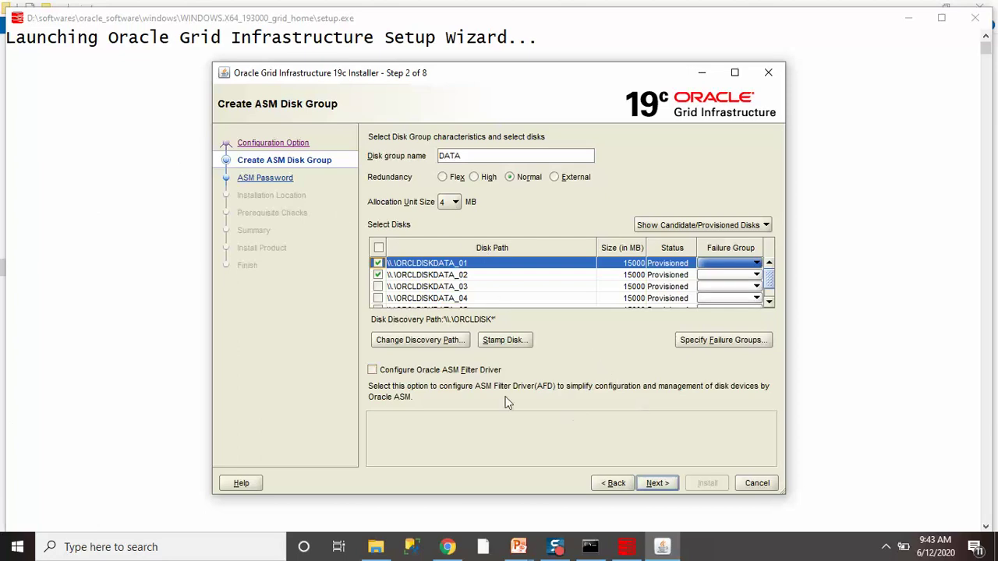
{"action": "left_click", "coordinate": [455, 203]}
{"action": "left_click", "coordinate": [455, 203]}
{"action": "double_click", "coordinate": [479, 159]}
{"action": "left_click", "coordinate": [552, 159]}
{"action": "left_click", "coordinate": [657, 484]}
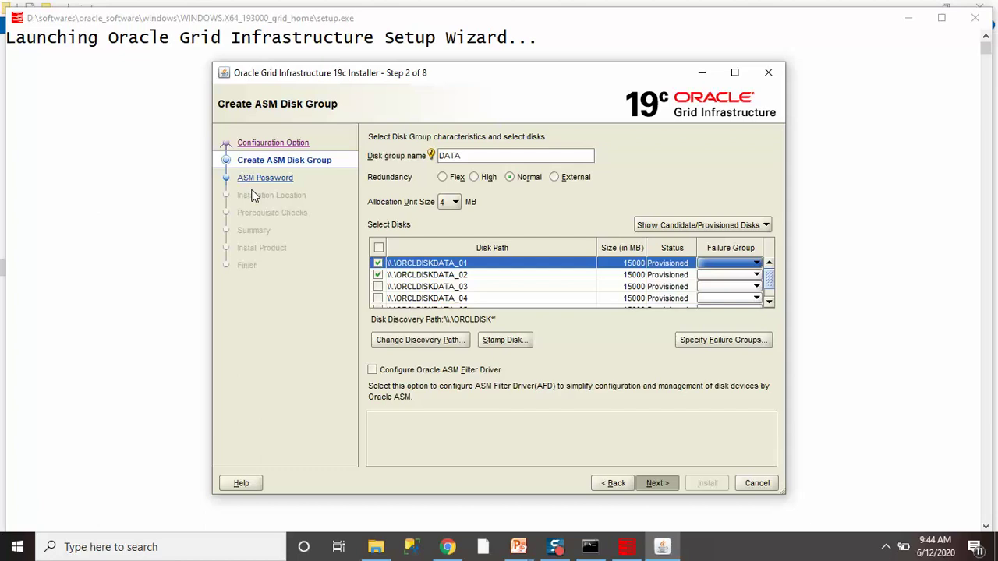
{"action": "key", "text": "Return"}
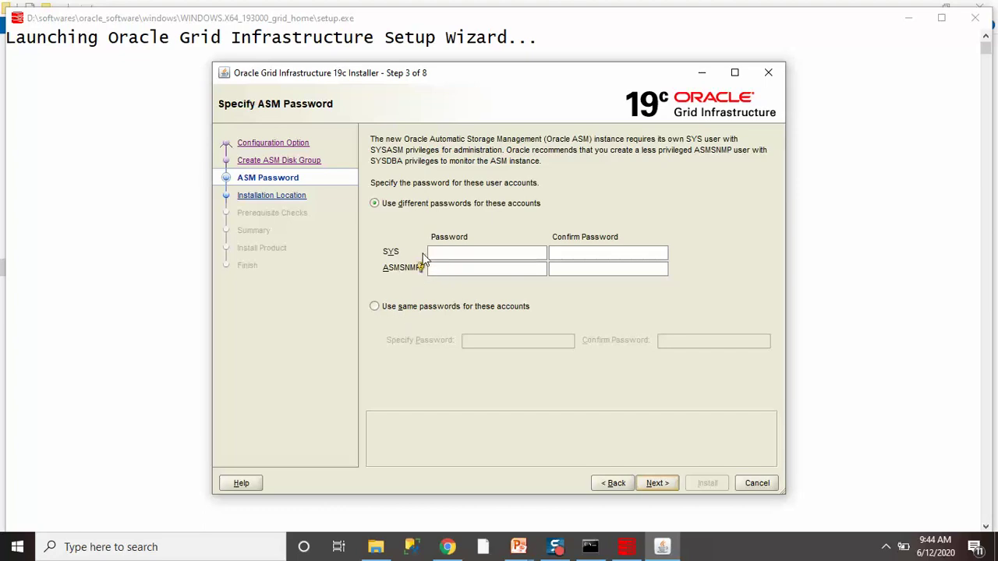
Use the same password for SYS and ASMSNMP, enter and confirm the ASM password, and continue.
{"action": "left_click", "coordinate": [434, 309]}
{"action": "left_click", "coordinate": [496, 340]}
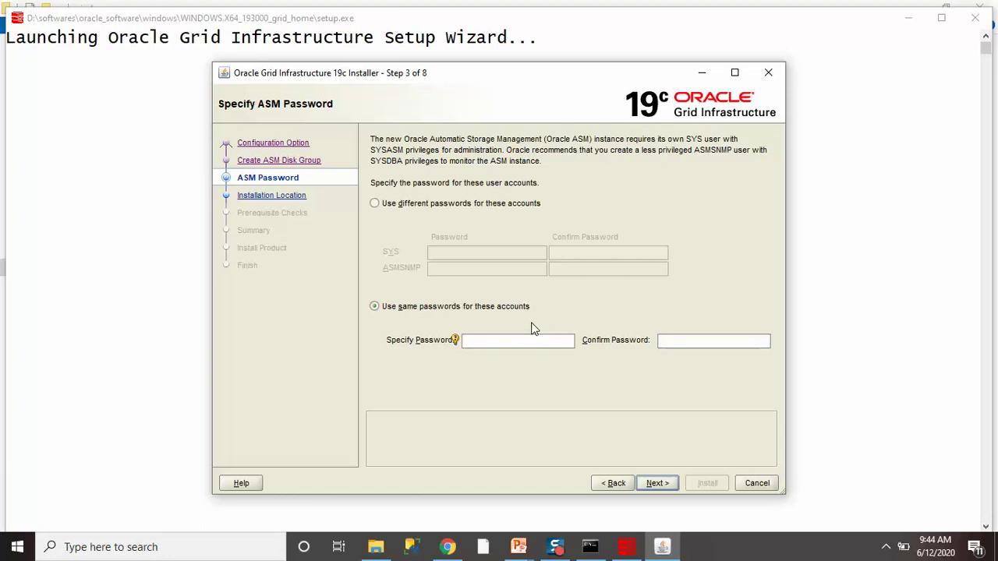
{"action": "type", "text": "welcome123"}
{"action": "key", "text": "Tab"}
{"action": "type", "text": "welcome1"}
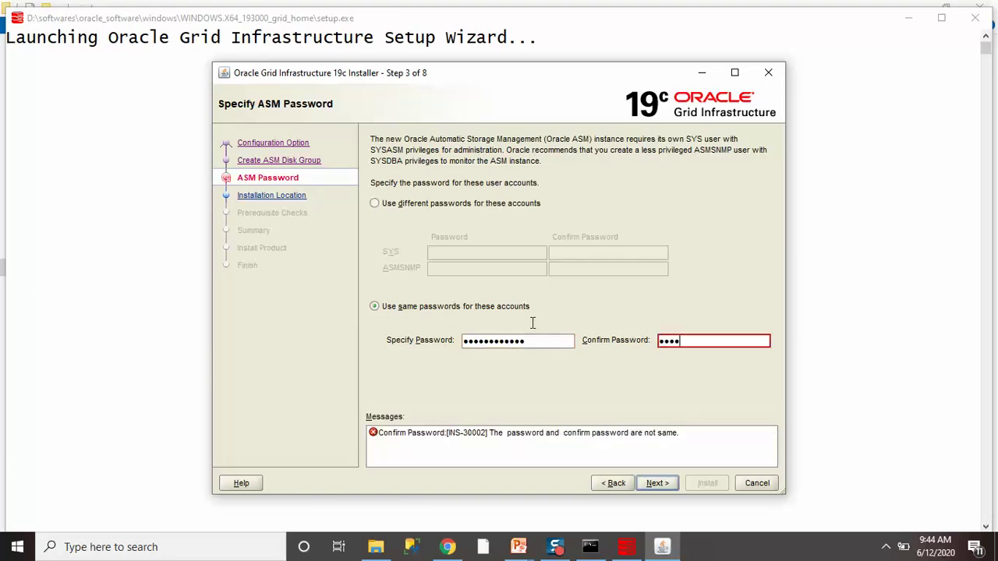
{"action": "type", "text": "2345"}
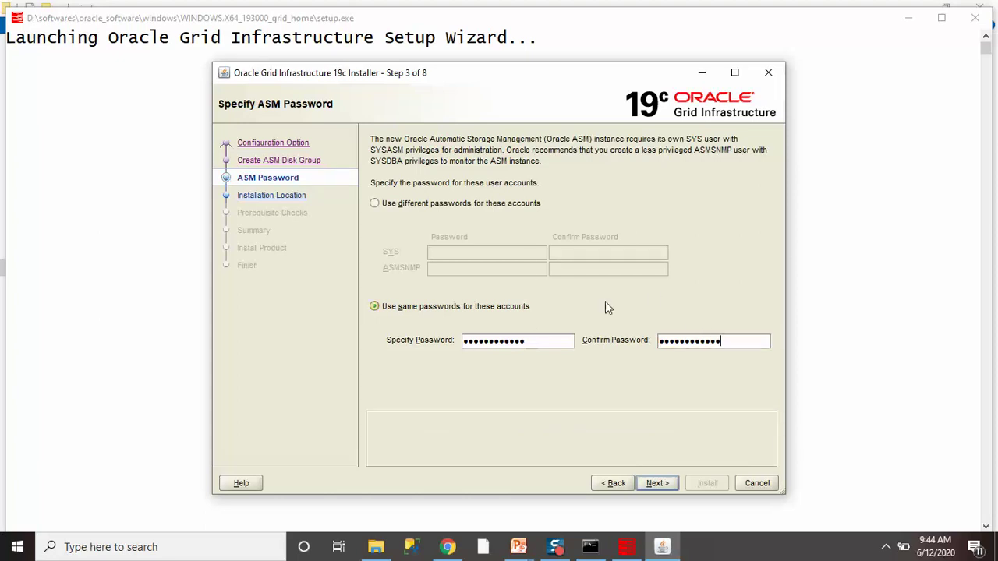
{"action": "left_click", "coordinate": [658, 483]}
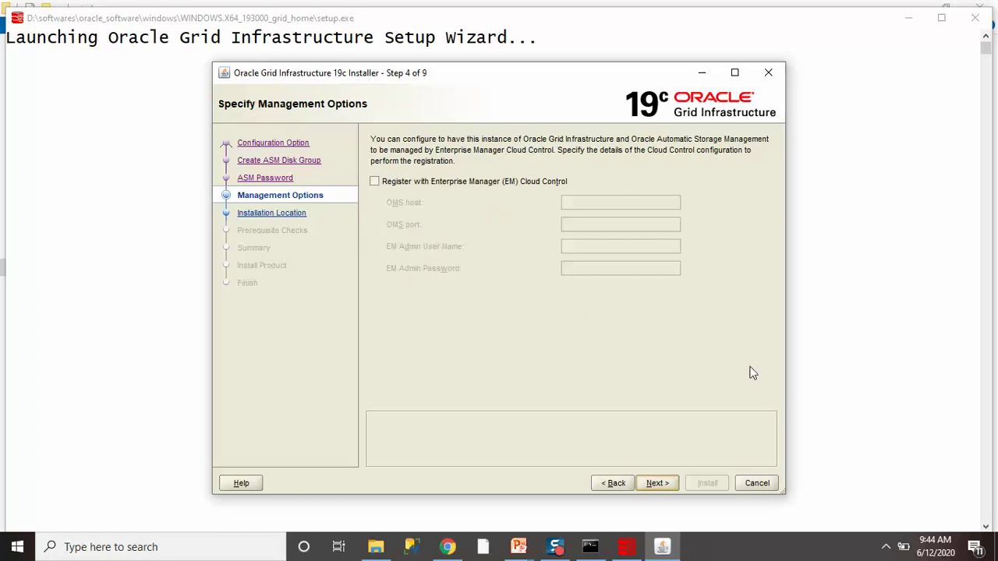
Skip Enterprise Manager registration and set the Oracle base path to m:\oracle_grid\.
{"action": "left_click", "coordinate": [655, 484]}
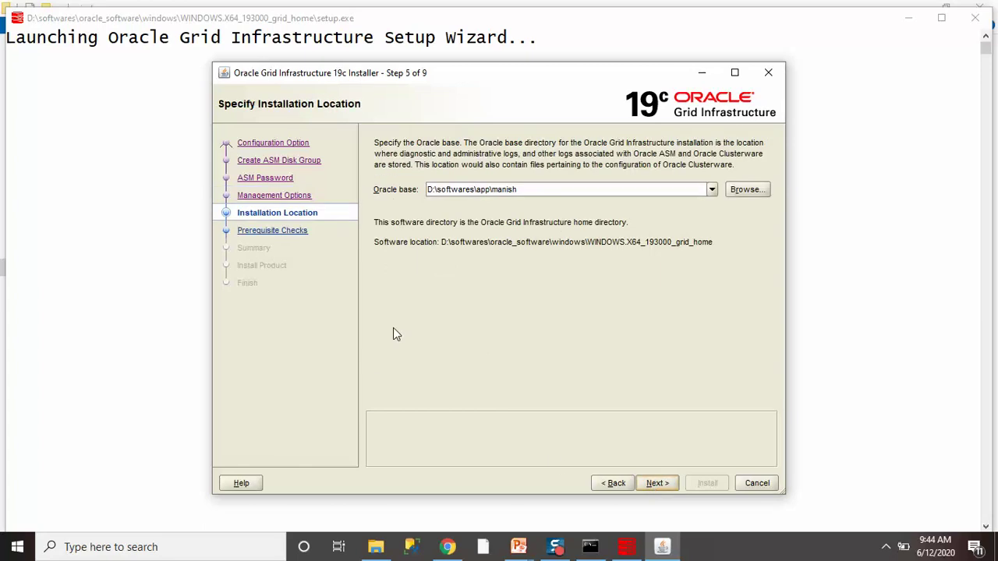
{"action": "left_click", "coordinate": [459, 189]}
{"action": "left_click_drag", "start_coordinate": [520, 193], "coordinate": [388, 192]}
{"action": "type", "text": "m"}
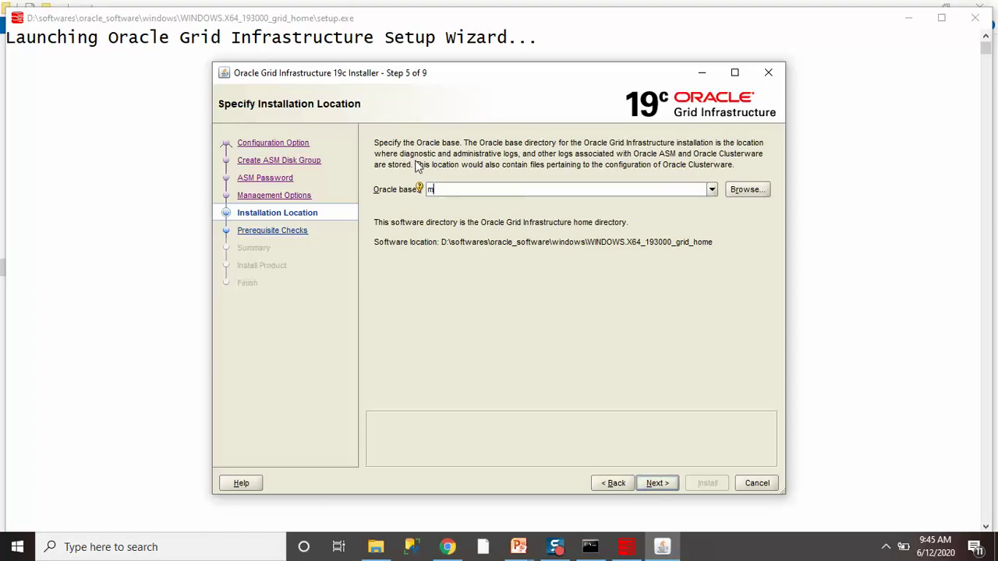
{"action": "type", "text": ":\\oracle_grid\\"}
{"action": "left_click", "coordinate": [655, 482]}
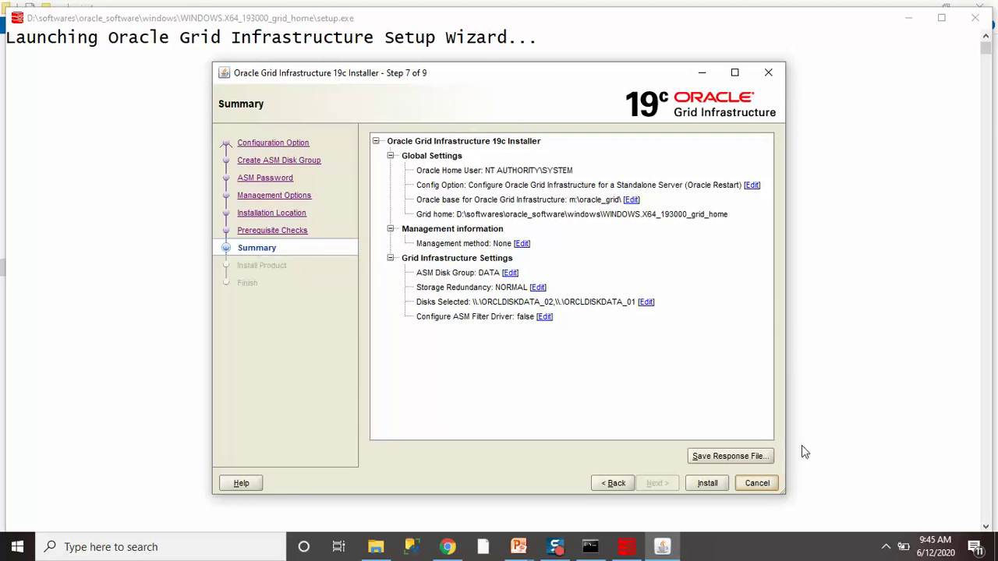
Start the installation and show its detailed progress until it completes.
{"action": "left_click", "coordinate": [706, 483]}
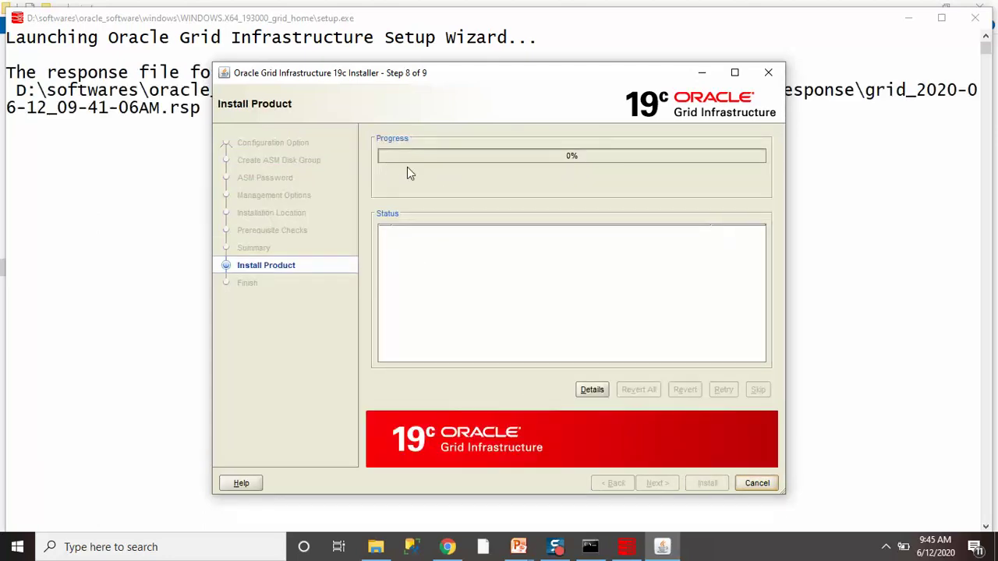
{"action": "left_click", "coordinate": [592, 390]}
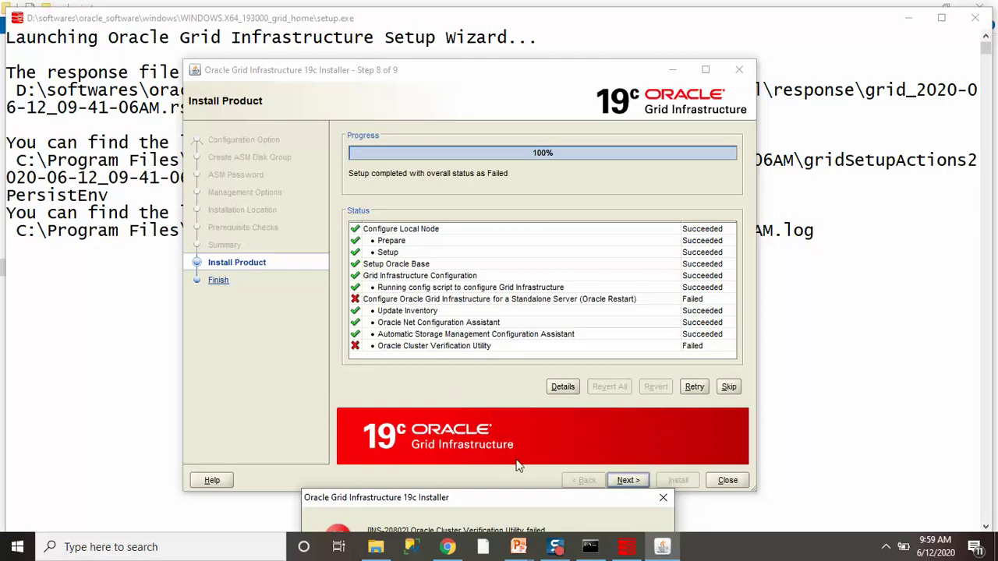
Dismiss the Cluster Verification failure, confirm continuing anyway, and close the finished installer.
{"action": "left_click_drag", "start_coordinate": [485, 499], "coordinate": [441, 303]}
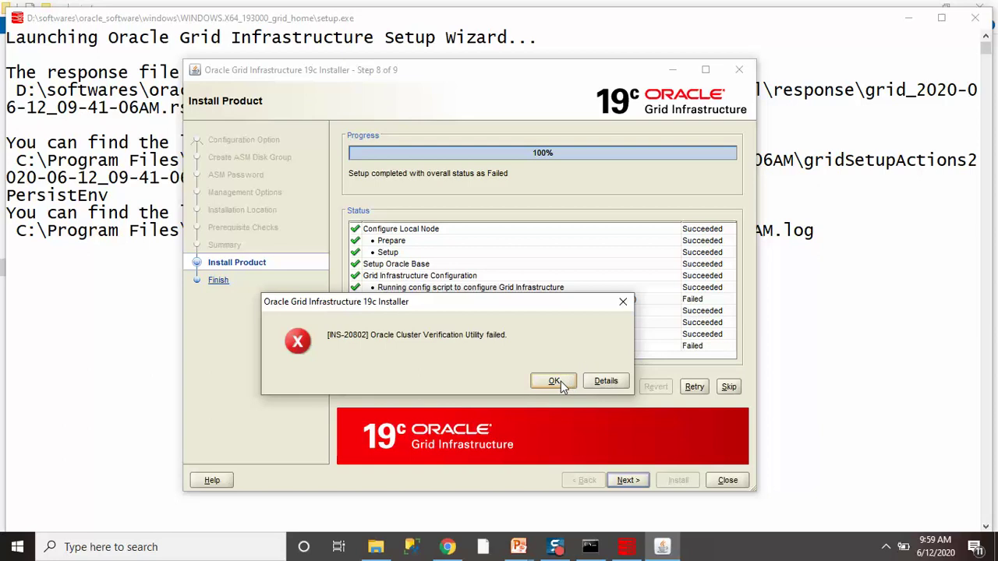
{"action": "left_click", "coordinate": [623, 302]}
{"action": "left_click", "coordinate": [627, 481]}
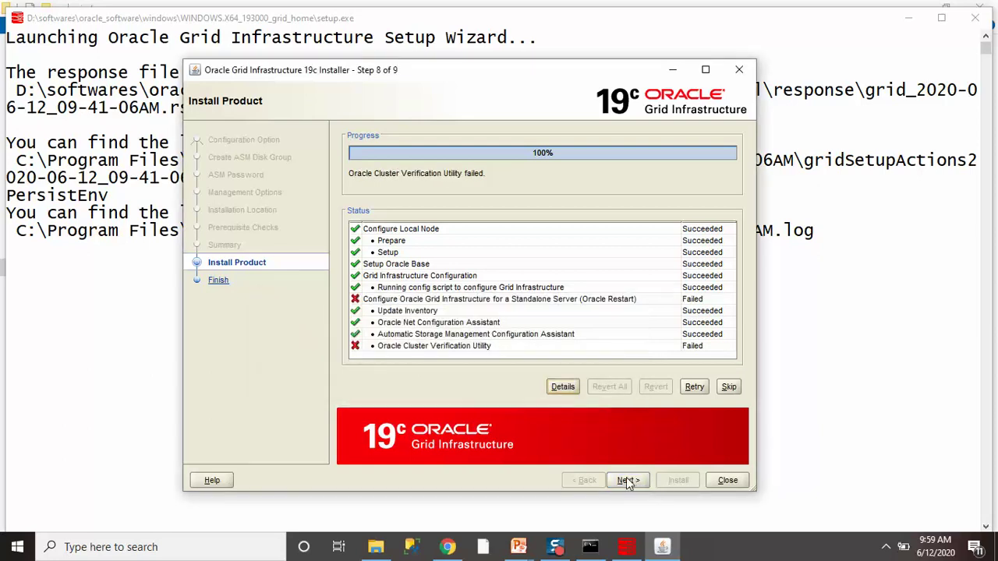
{"action": "left_click", "coordinate": [520, 328]}
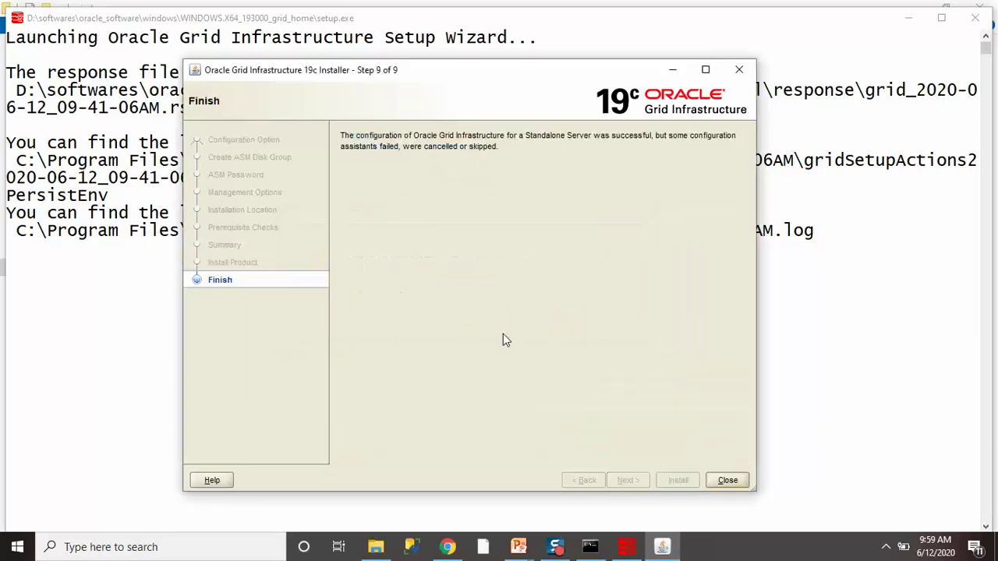
{"action": "left_click", "coordinate": [727, 481]}
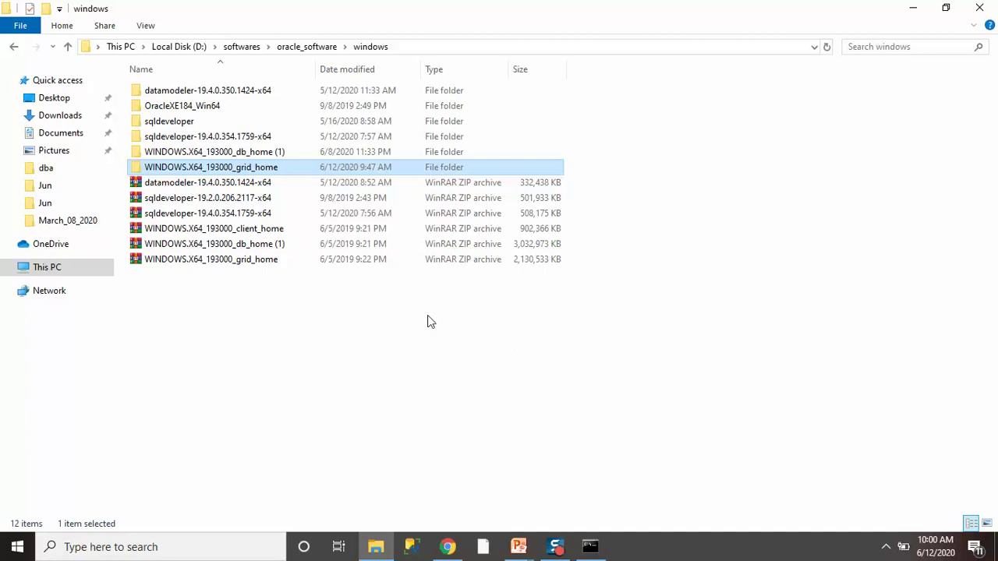
Open the bin folder inside WINDOWS.X64_193000_grid_home and jump to the asm files.
{"action": "double_click", "coordinate": [231, 167]}
{"action": "scroll", "coordinate": [278, 238], "scroll_direction": "down", "scroll_amount": 20}
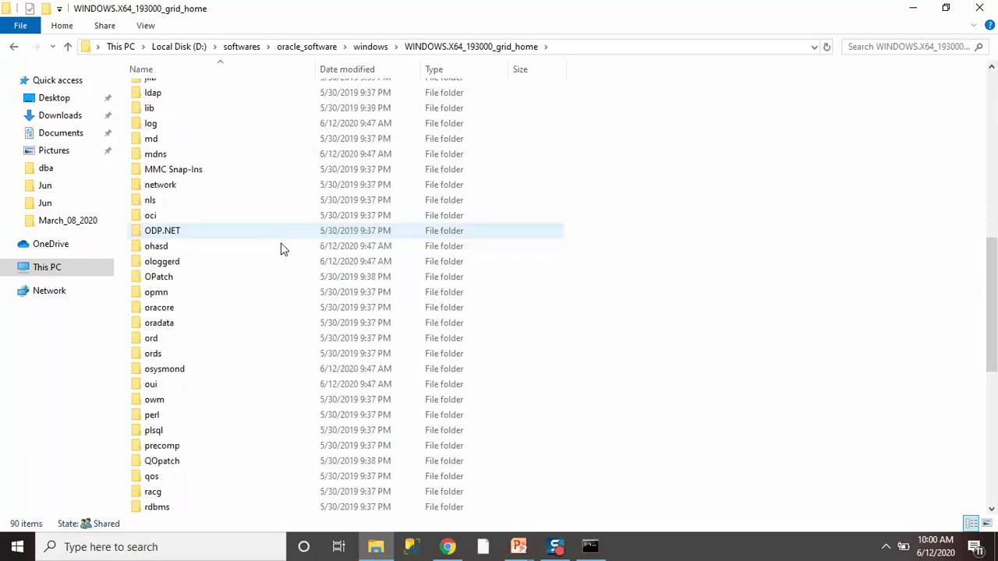
{"action": "key", "text": "b"}
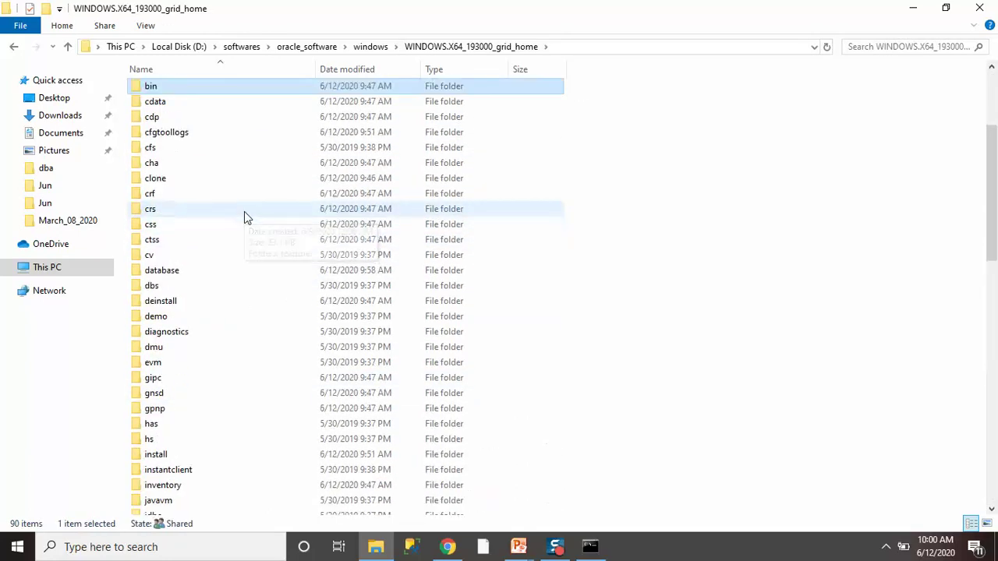
{"action": "key", "text": "Return"}
{"action": "type", "text": "asm"}
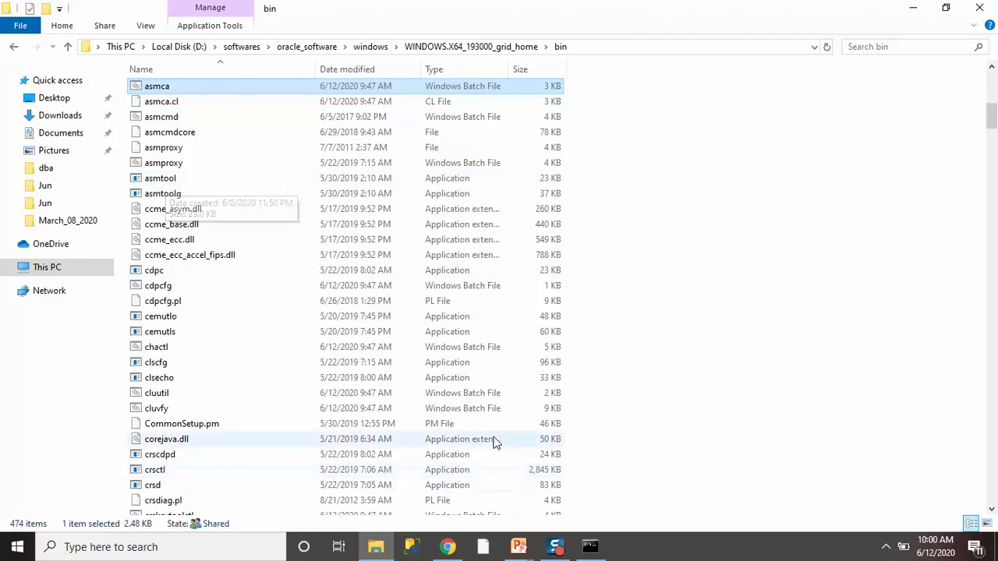
Open Computer Management via the Manage option on This PC.
{"action": "left_click", "coordinate": [17, 547]}
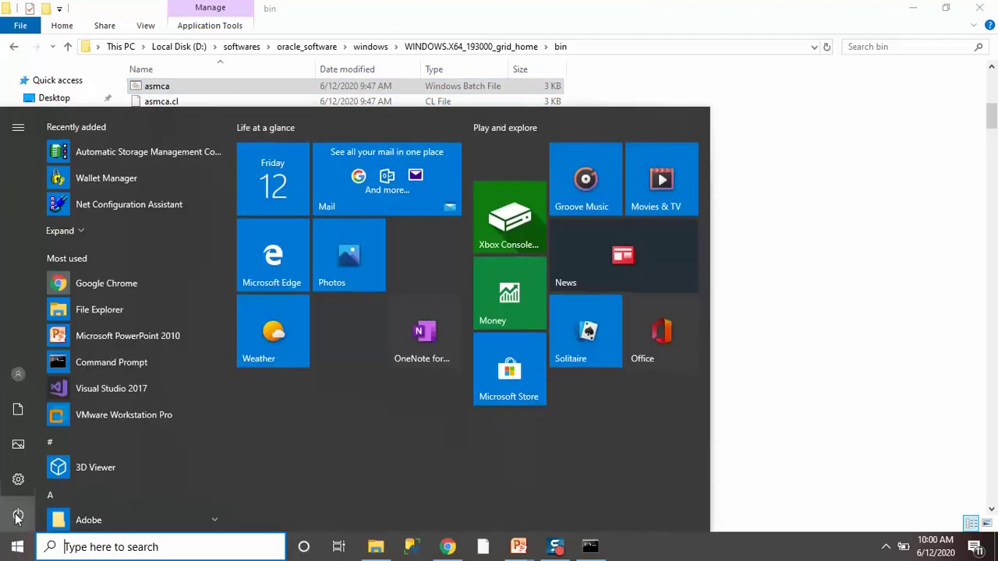
{"action": "key", "text": "Escape"}
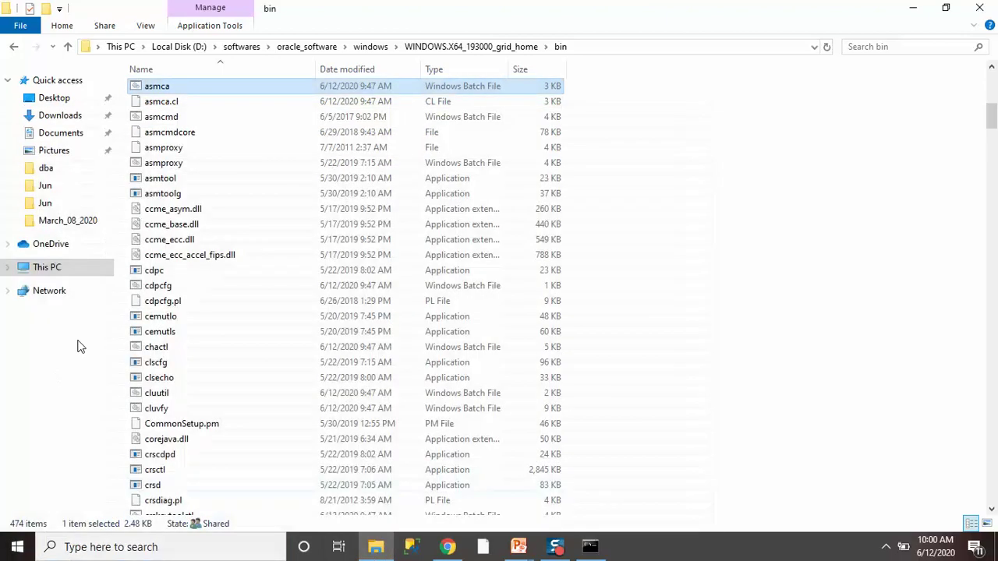
{"action": "right_click", "coordinate": [52, 269]}
{"action": "left_click", "coordinate": [87, 300]}
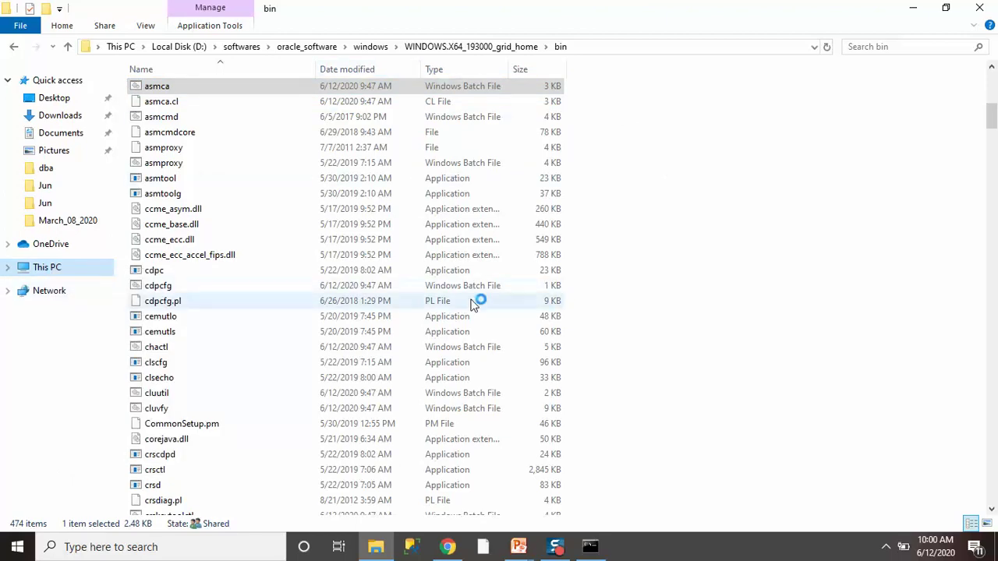
Confirm in Disk Management that partitions 8–12 are 14.65 GB RAW, then return to Command Prompt.
{"action": "left_click", "coordinate": [90, 196]}
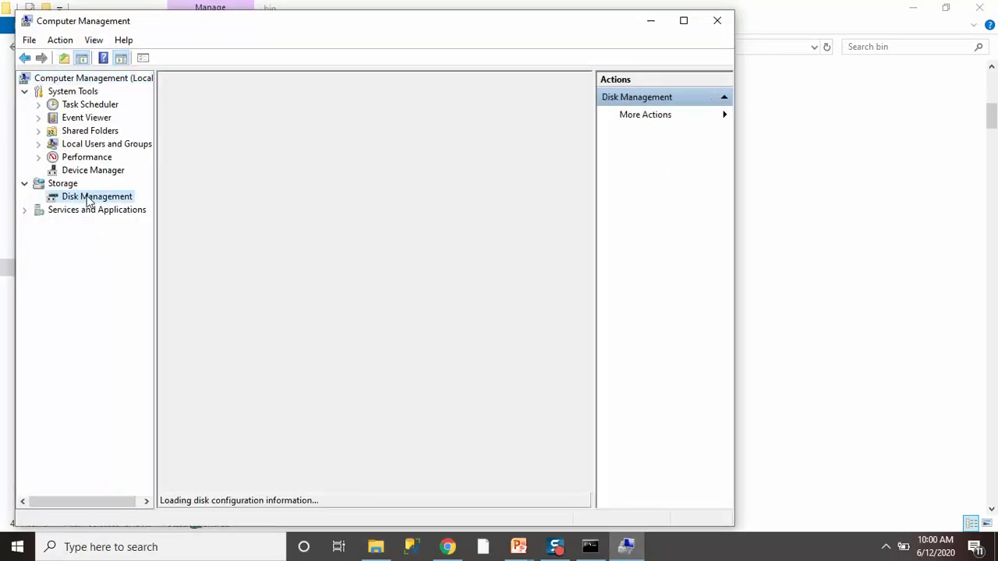
{"action": "left_click", "coordinate": [683, 22]}
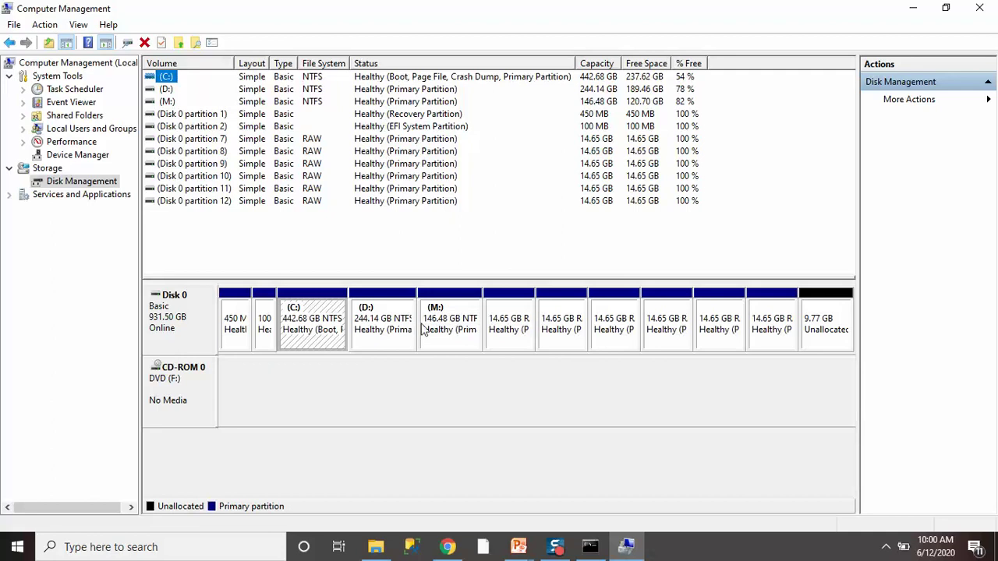
{"action": "left_click", "coordinate": [559, 331]}
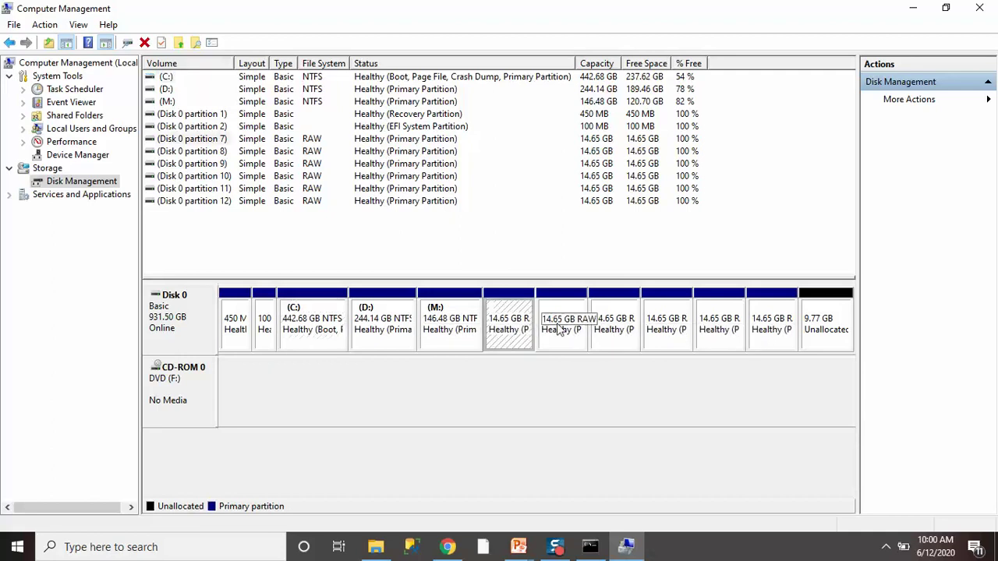
{"action": "left_click", "coordinate": [618, 332]}
{"action": "left_click", "coordinate": [664, 333]}
{"action": "left_click", "coordinate": [700, 334]}
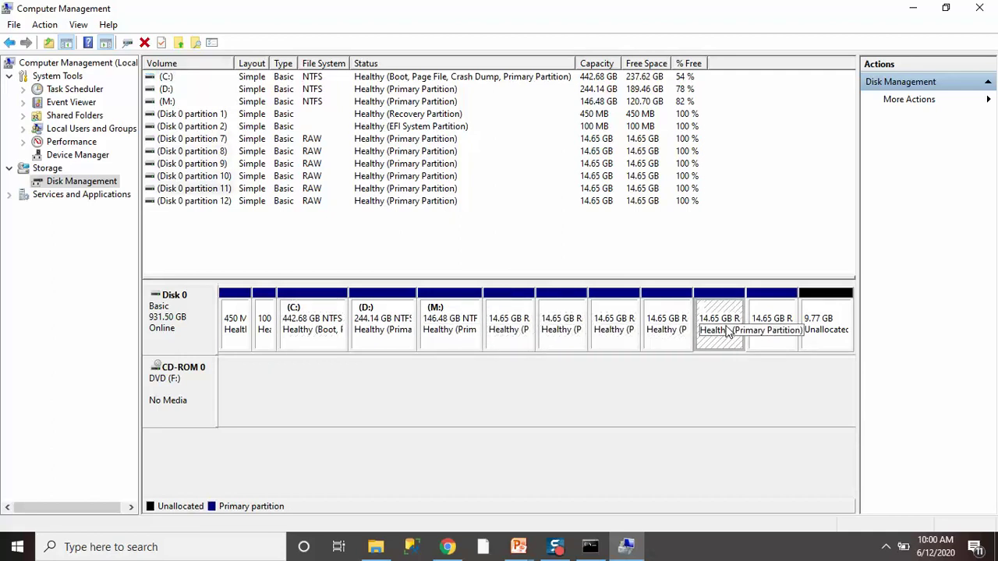
{"action": "left_click", "coordinate": [762, 332]}
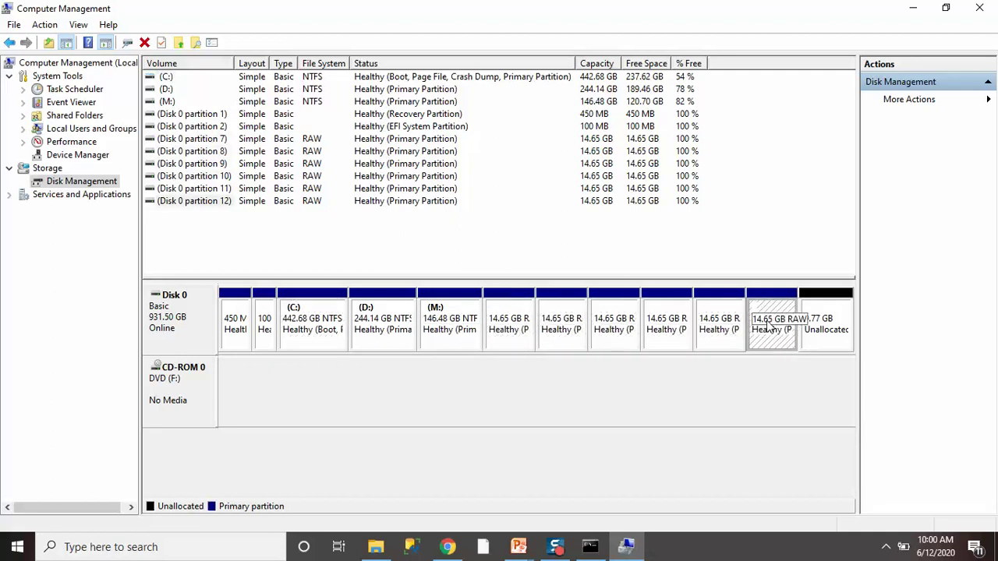
{"action": "left_click", "coordinate": [590, 546]}
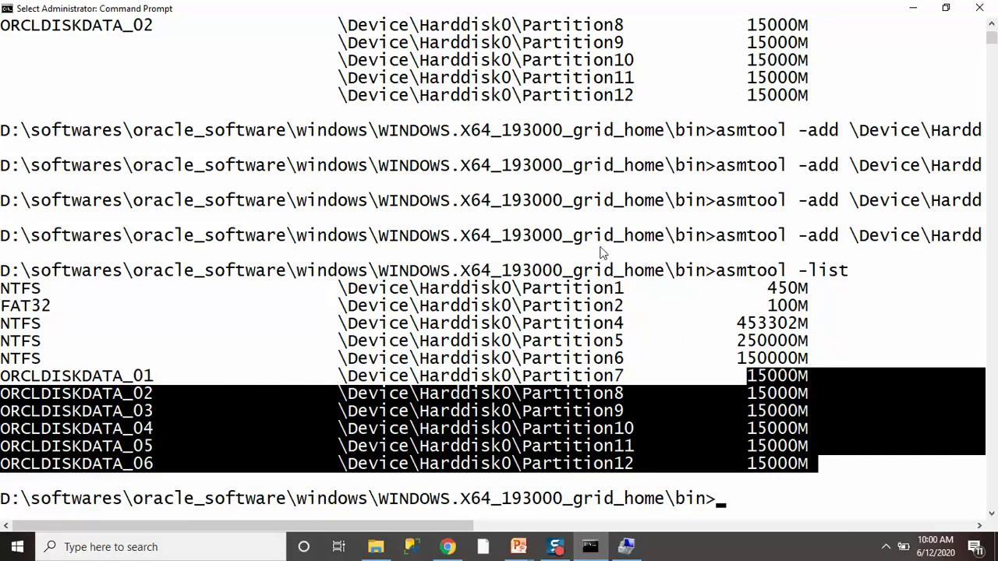
{"action": "left_click", "coordinate": [211, 366]}
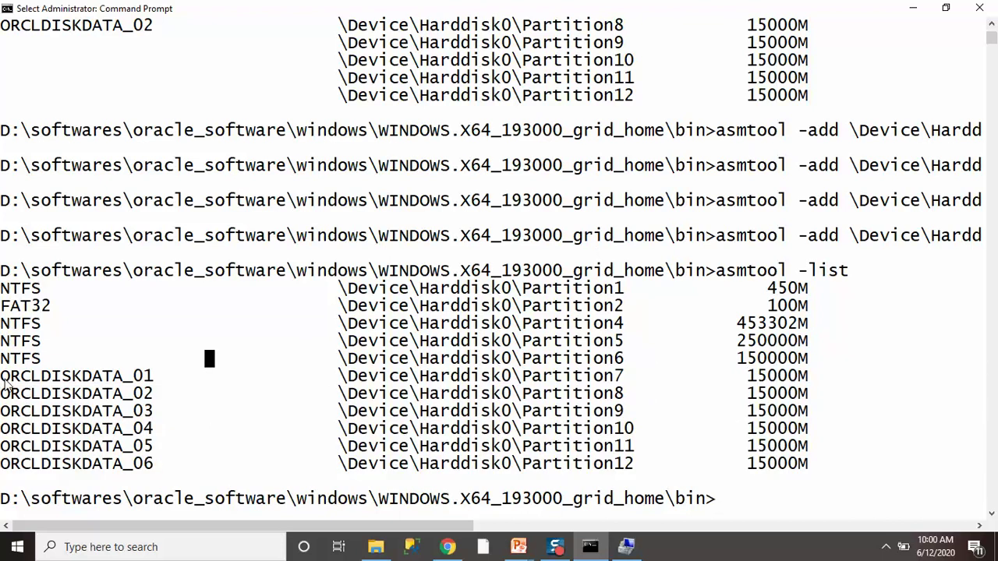
{"action": "left_click_drag", "start_coordinate": [3, 378], "coordinate": [830, 401]}
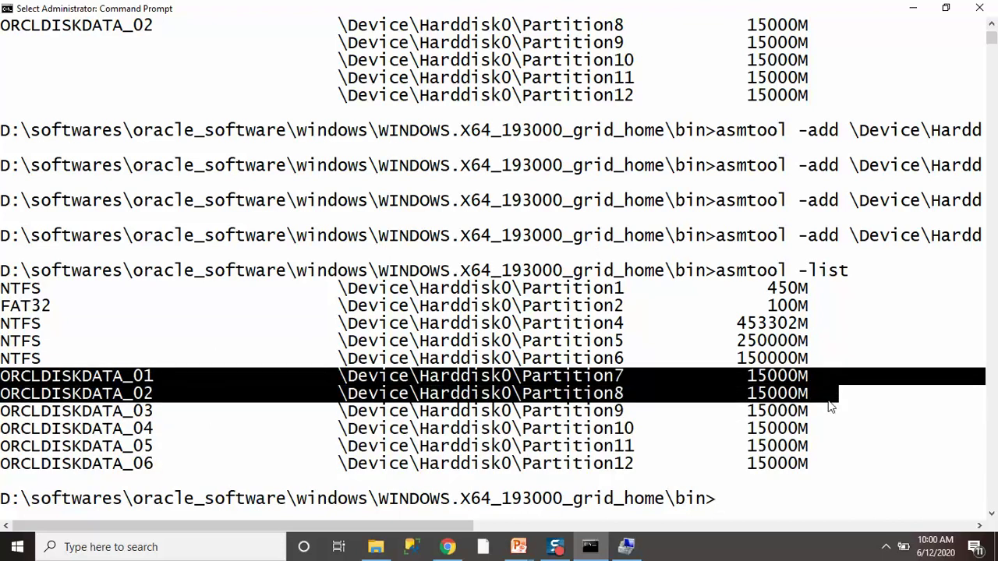
{"action": "left_click_drag", "start_coordinate": [813, 464], "coordinate": [3, 417]}
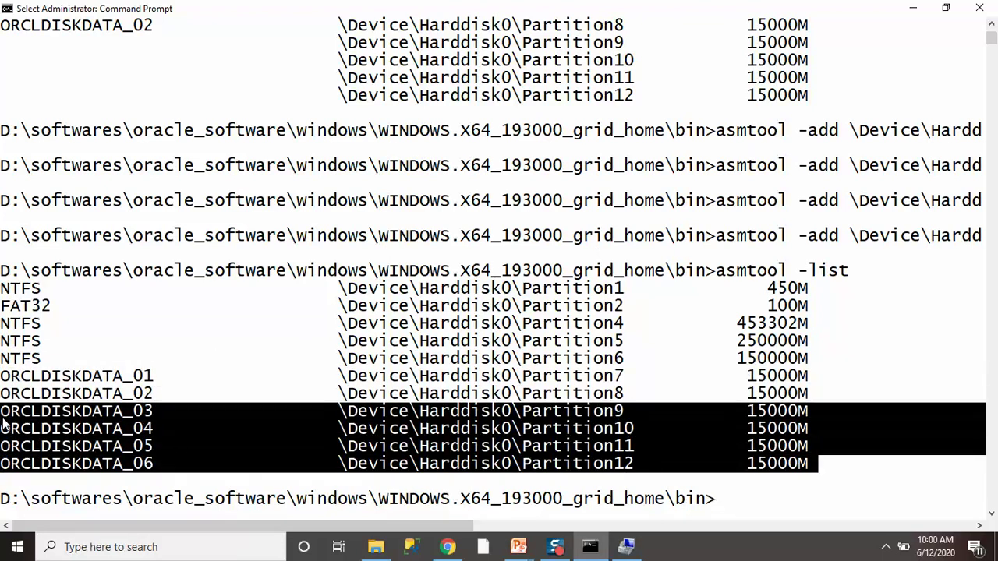